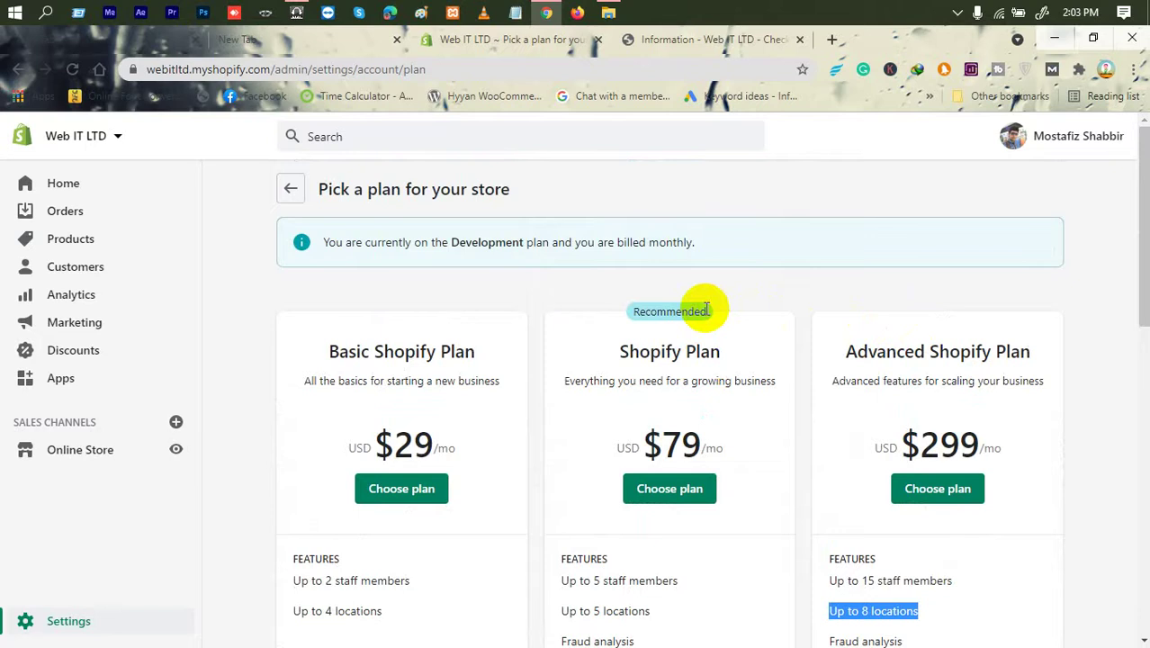
Compare the monthly prices of the Basic Shopify, Shopify and Advanced Shopify plans.
scroll(701, 364, "down", 1)
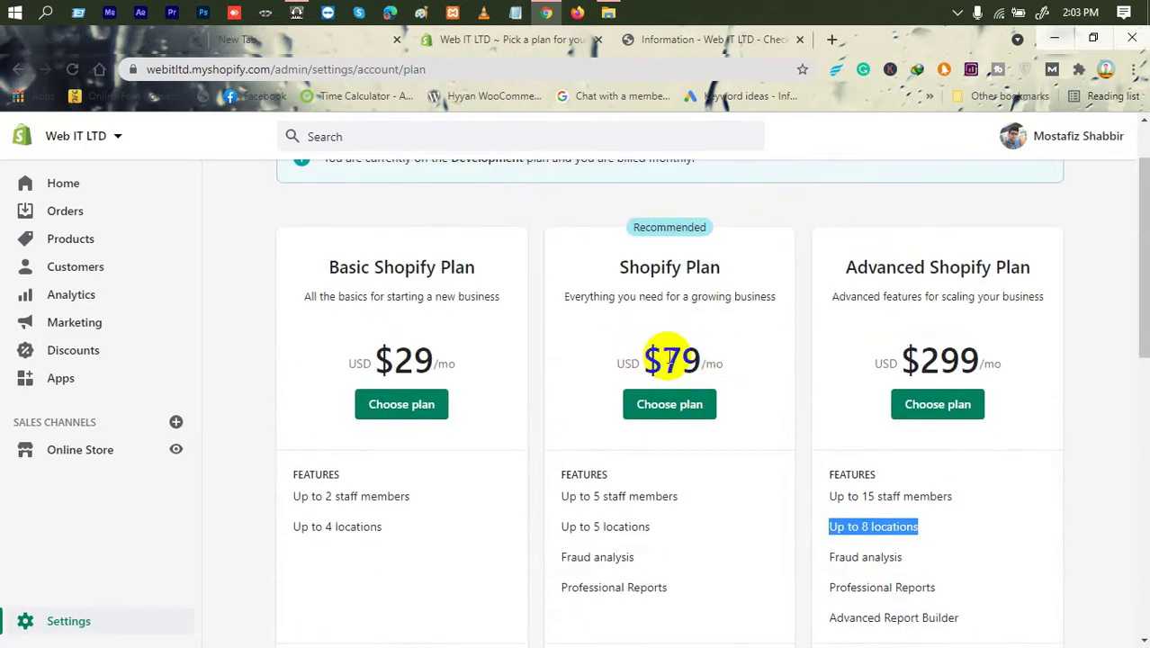
left_click_drag(671, 360, 740, 360)
scroll(739, 360, "down", 7)
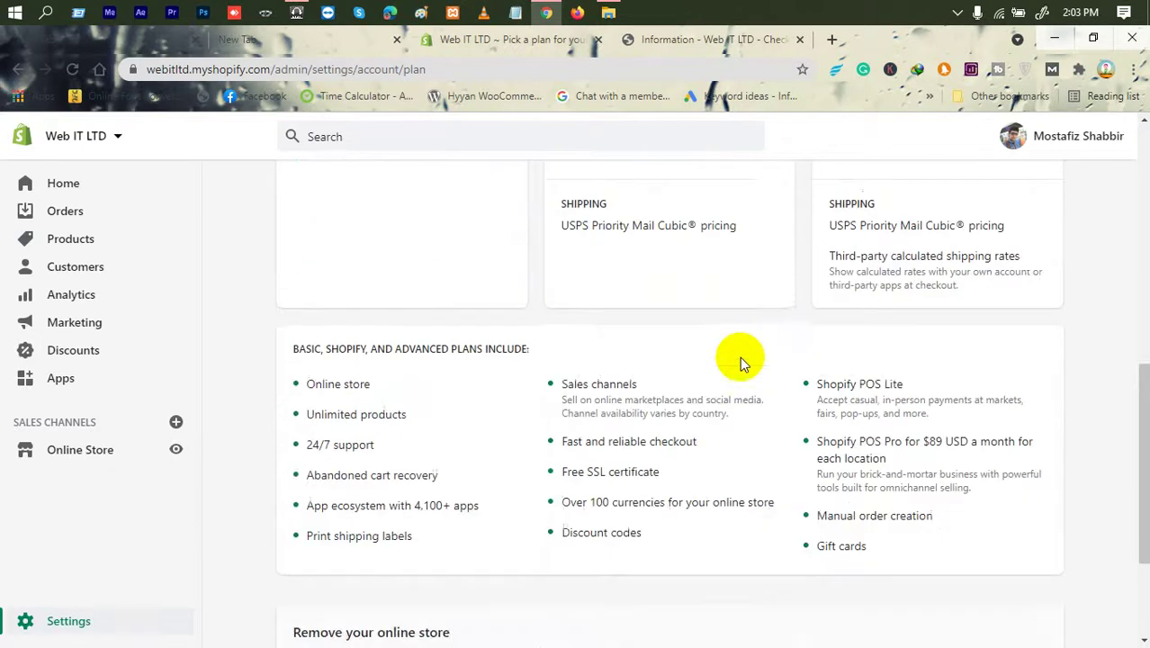
scroll(740, 360, "up", 6)
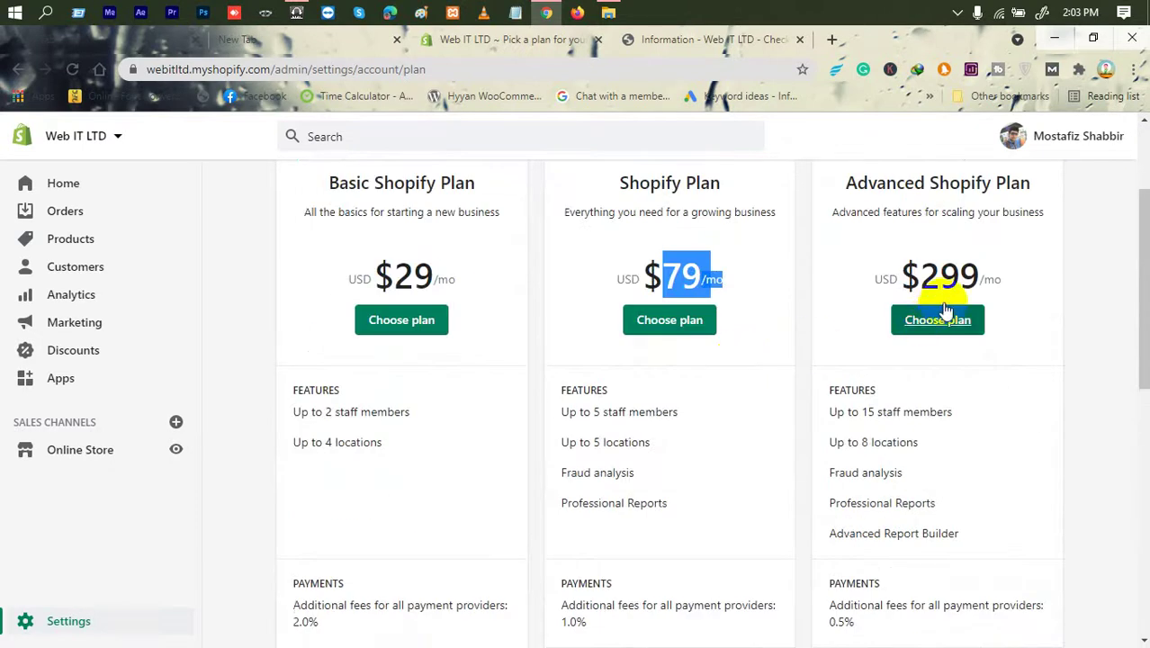
left_click(916, 277)
left_click_drag(918, 277, 988, 279)
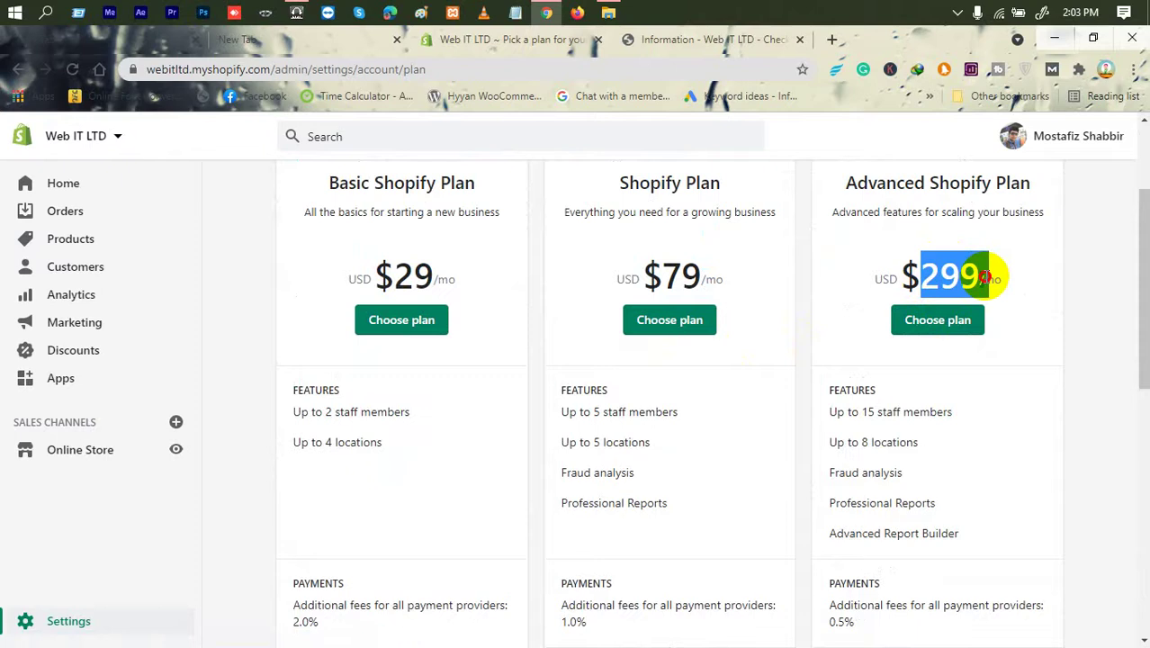
left_click_drag(846, 180, 1012, 216)
mouse_move(1005, 279)
left_mouse_down()
mouse_move(902, 274)
mouse_move(996, 275)
left_mouse_up()
left_click(927, 277)
left_click(976, 273)
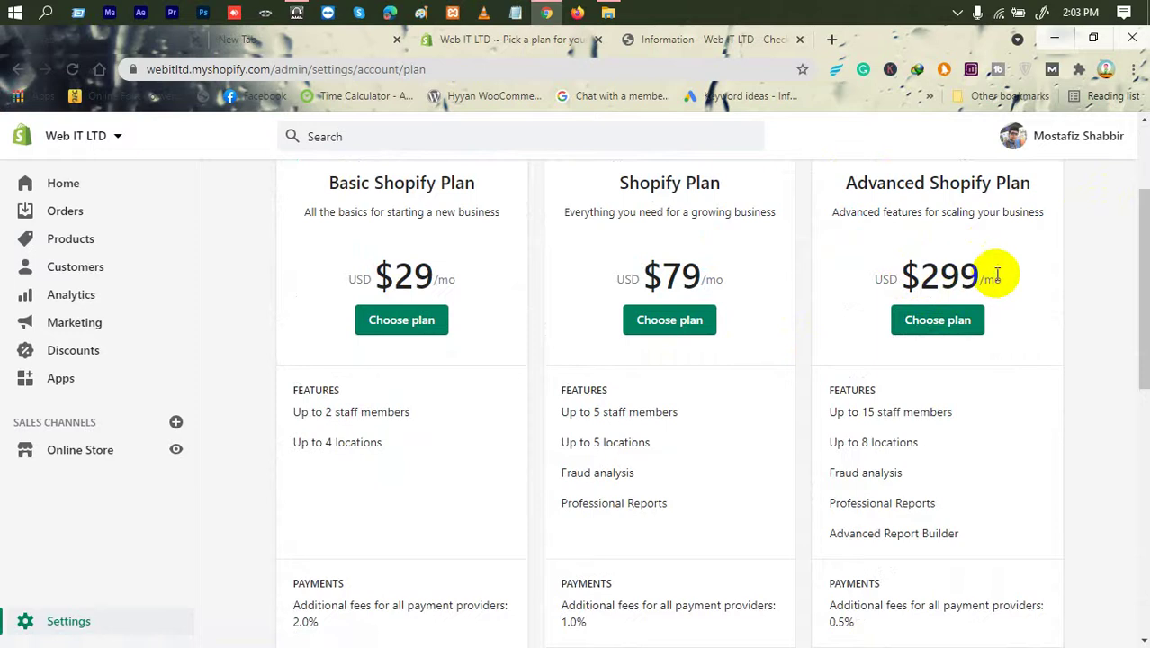
scroll(919, 261, "up", 2)
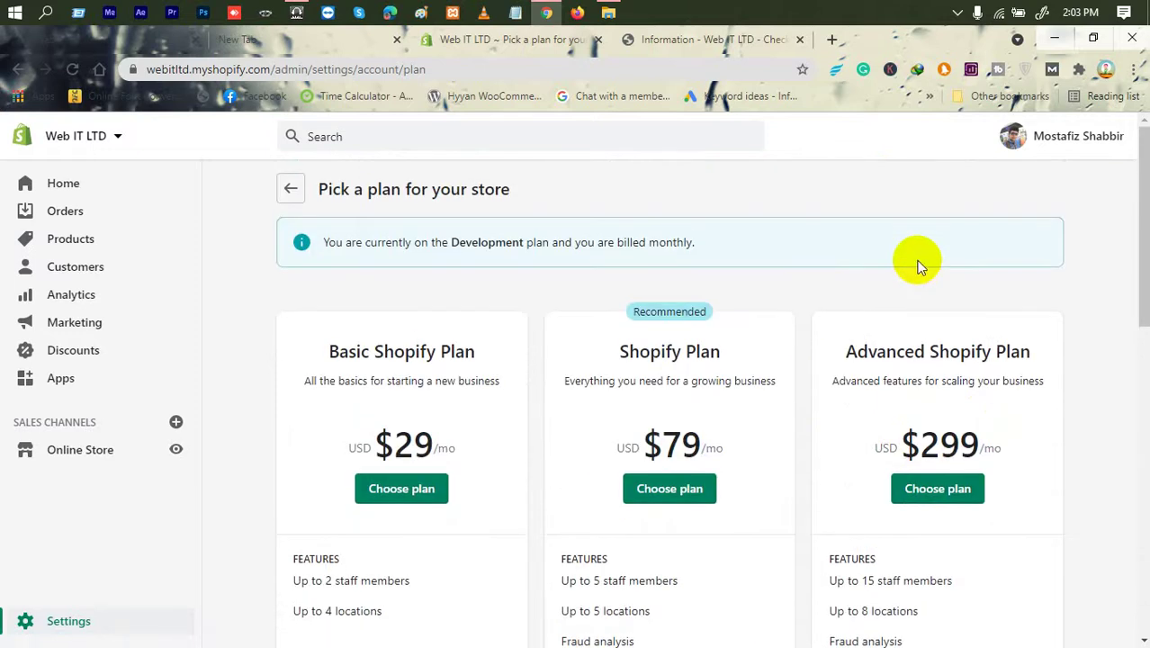
Read the section about removing the online store below the plan comparison.
scroll(918, 263, "down", 10)
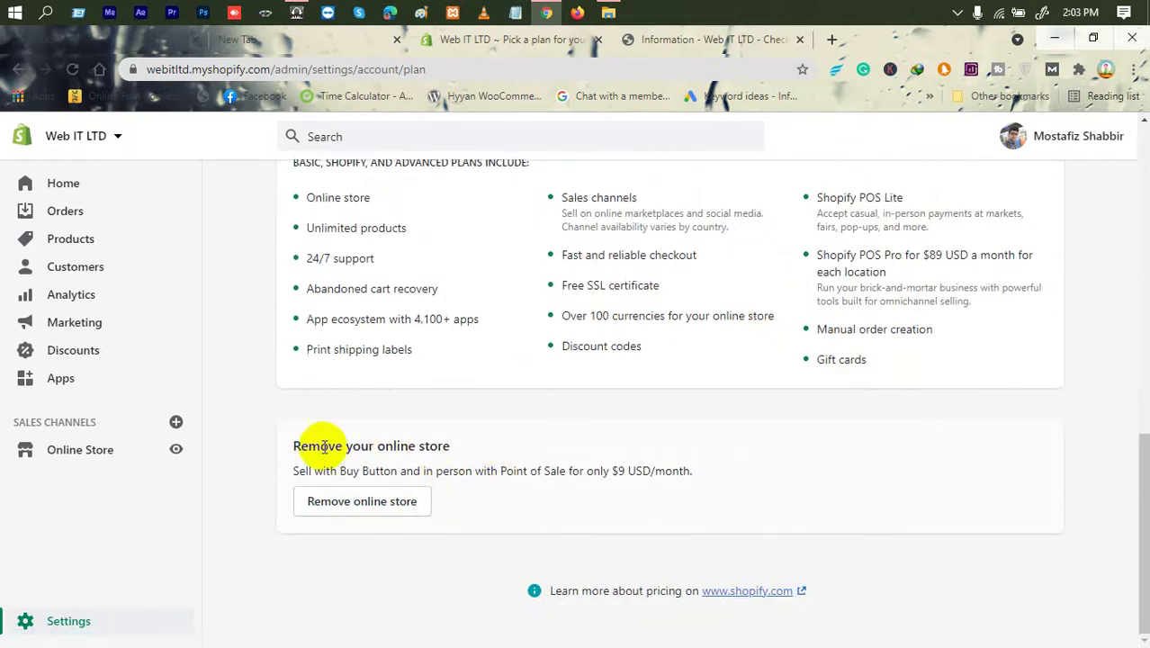
left_click_drag(293, 469, 424, 472)
left_click(403, 479)
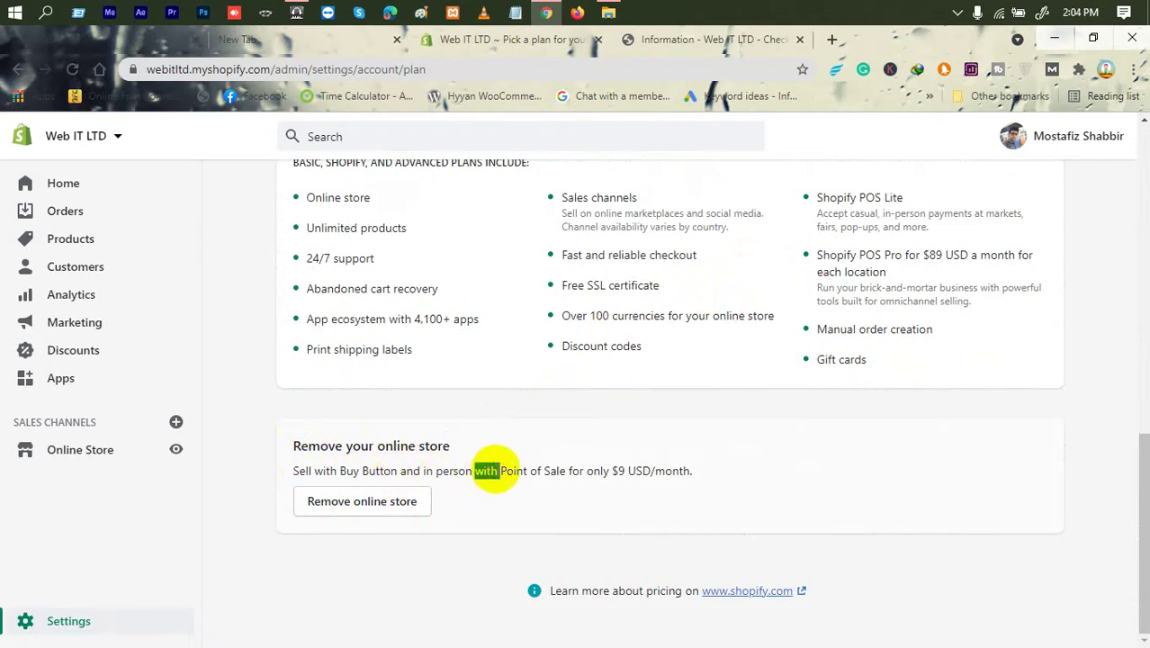
triple_click(533, 472)
left_click(686, 470)
scroll(401, 465, "up", 1)
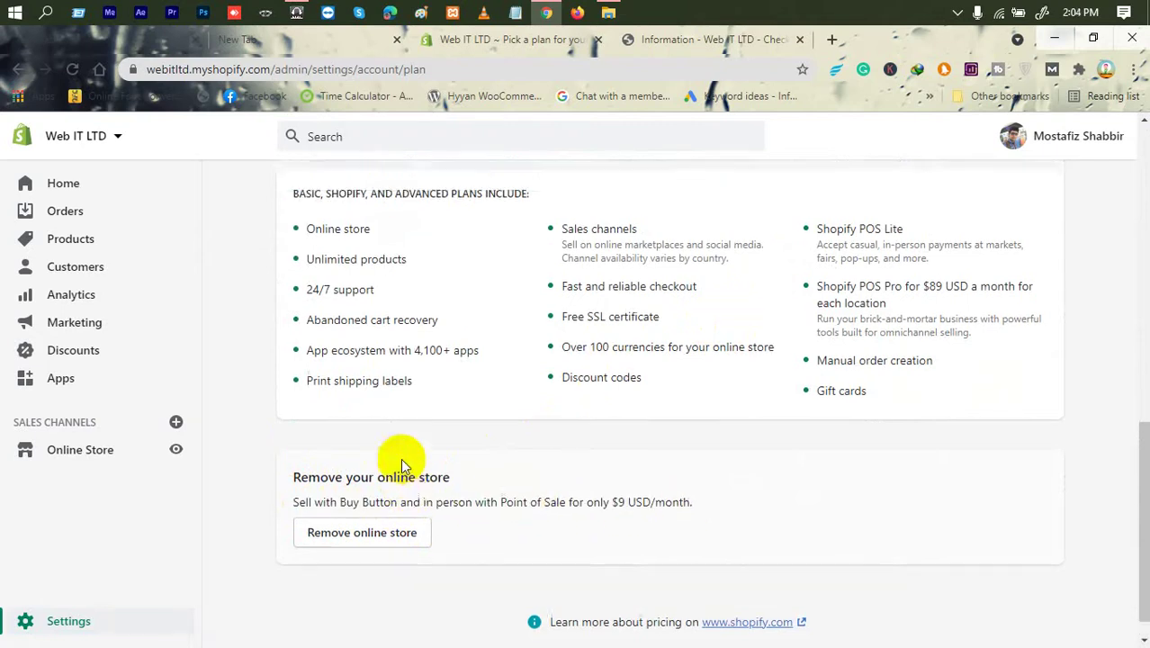
Compare the features, payment fees and shipping options of the three Shopify plans.
scroll(428, 446, "up", 4)
scroll(578, 413, "up", 4)
scroll(390, 237, "down", 3)
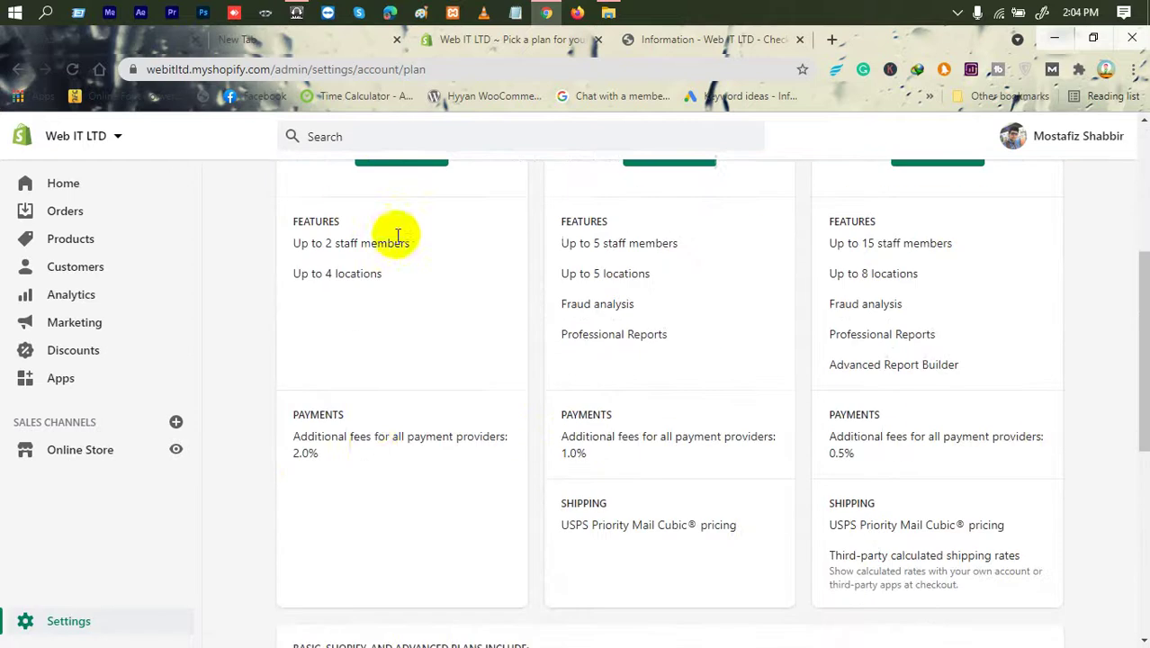
scroll(373, 445, "down", 3)
scroll(369, 438, "up", 6)
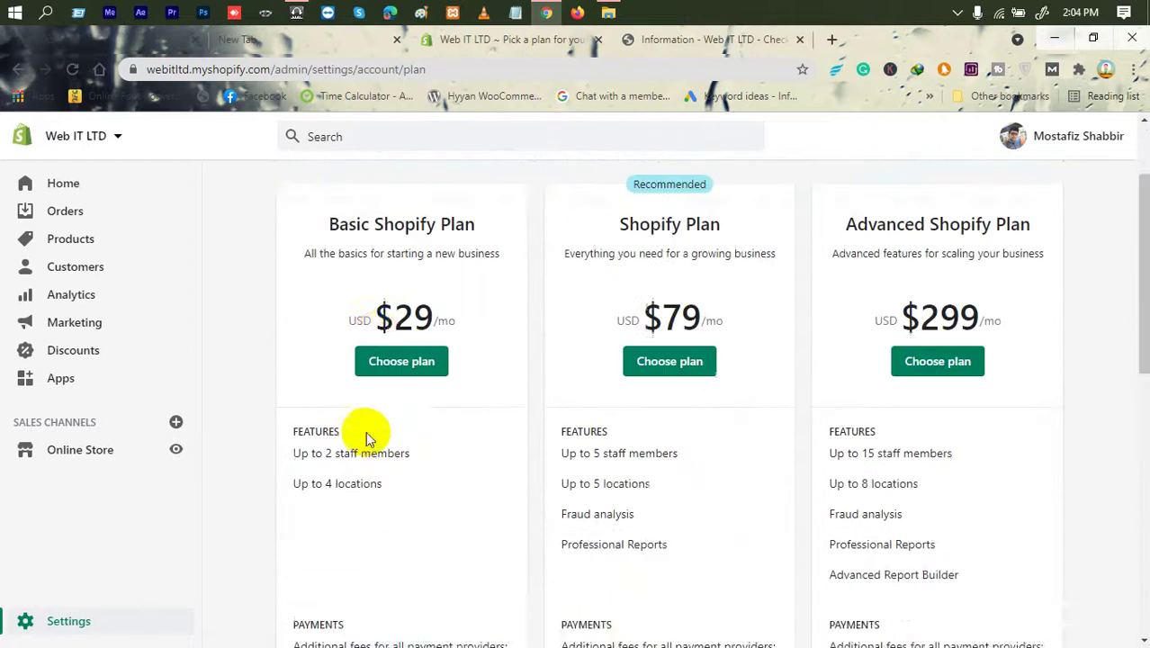
scroll(399, 437, "down", 6)
scroll(400, 437, "down", 3)
scroll(521, 451, "up", 9)
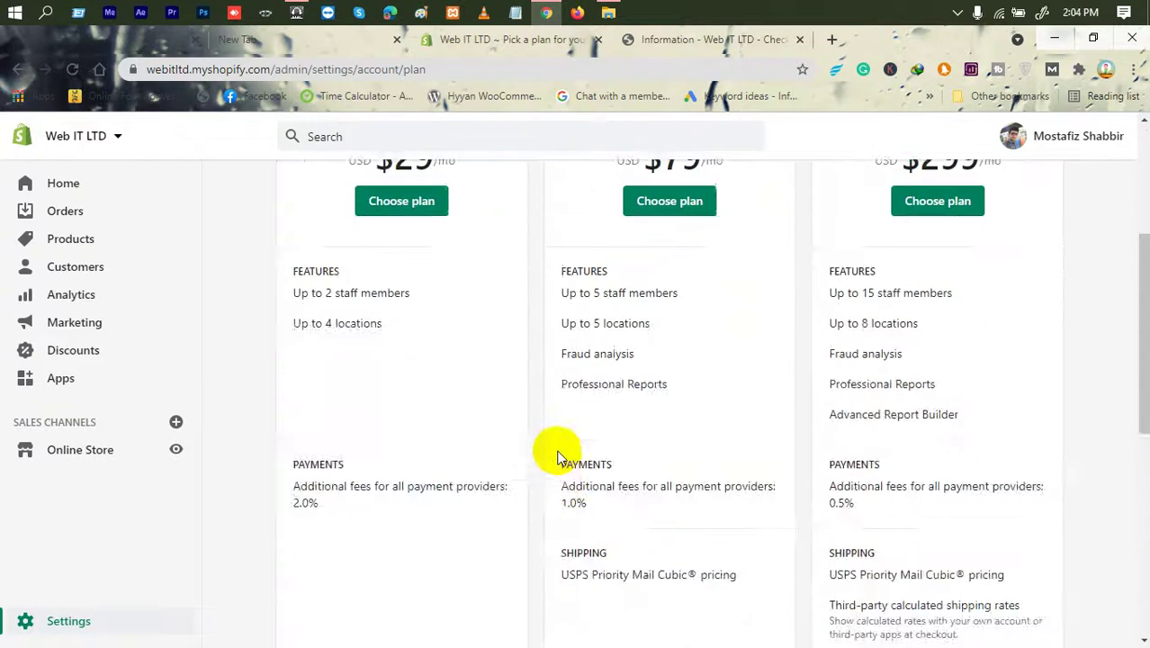
scroll(588, 360, "down", 8)
scroll(603, 389, "up", 1)
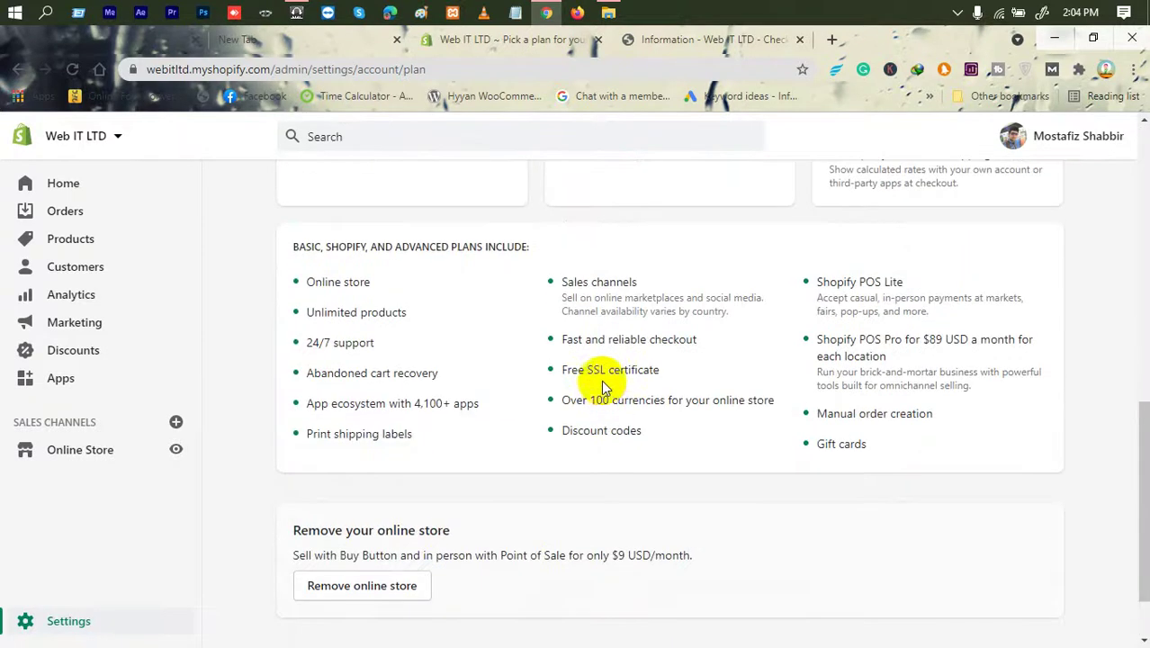
Examine the list of features included in all three plans, from the online store and unlimited products to 24/7 support and discount codes.
left_click_drag(562, 430, 630, 430)
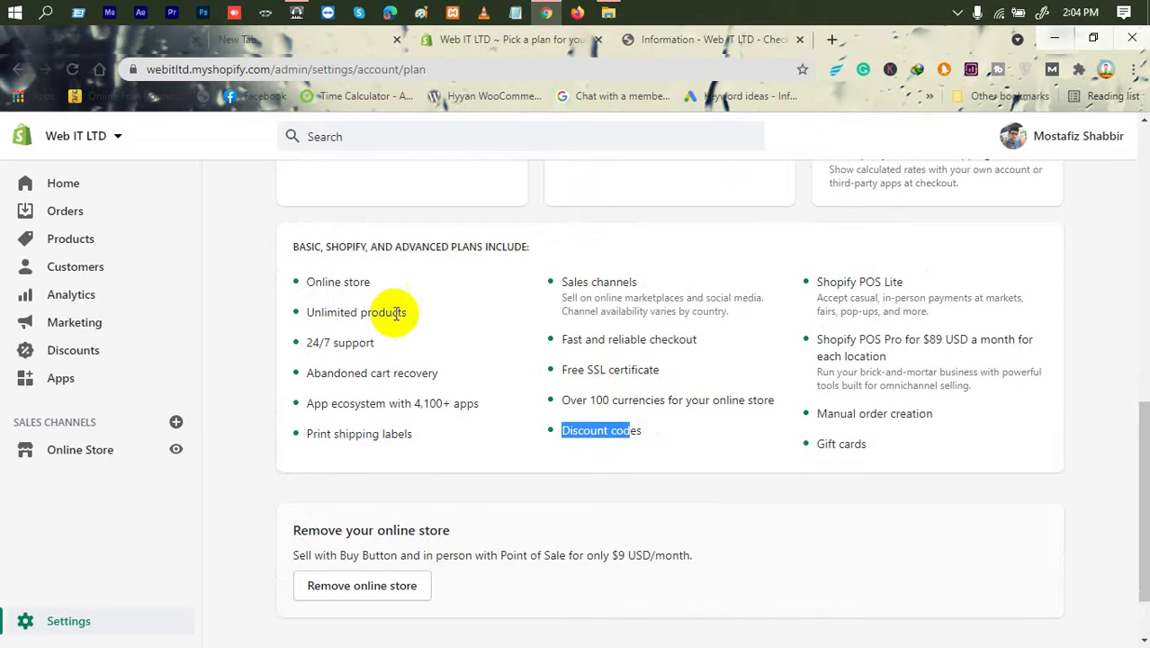
left_click_drag(292, 245, 521, 252)
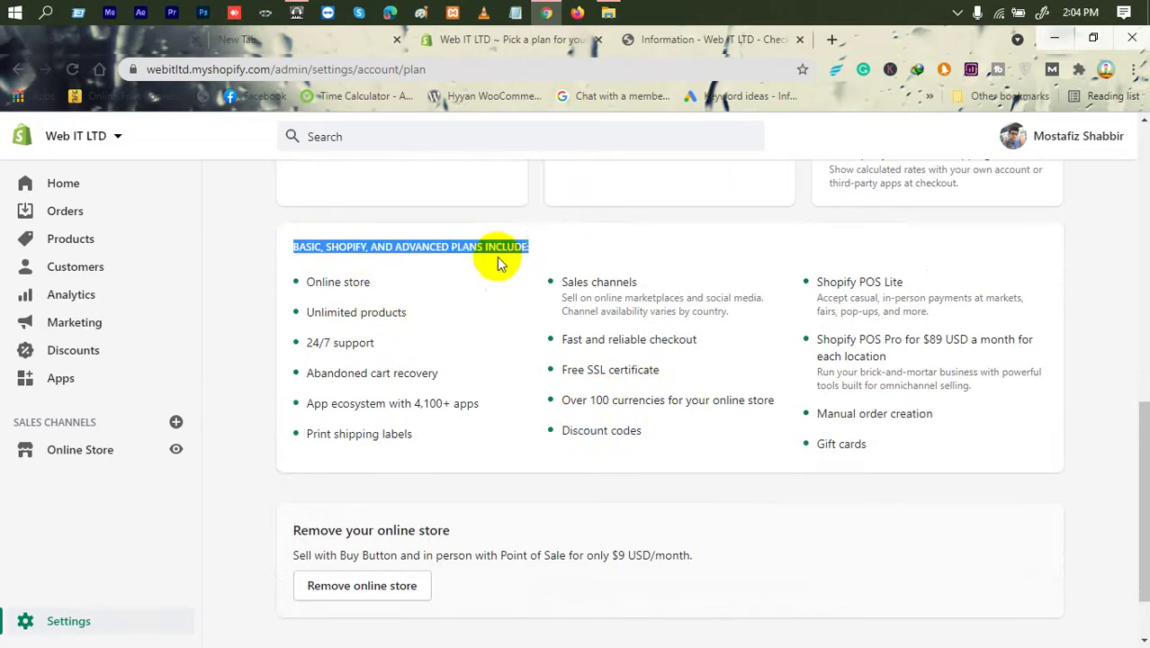
left_click(423, 297)
left_click_drag(423, 297, 295, 283)
left_click_drag(411, 306, 307, 314)
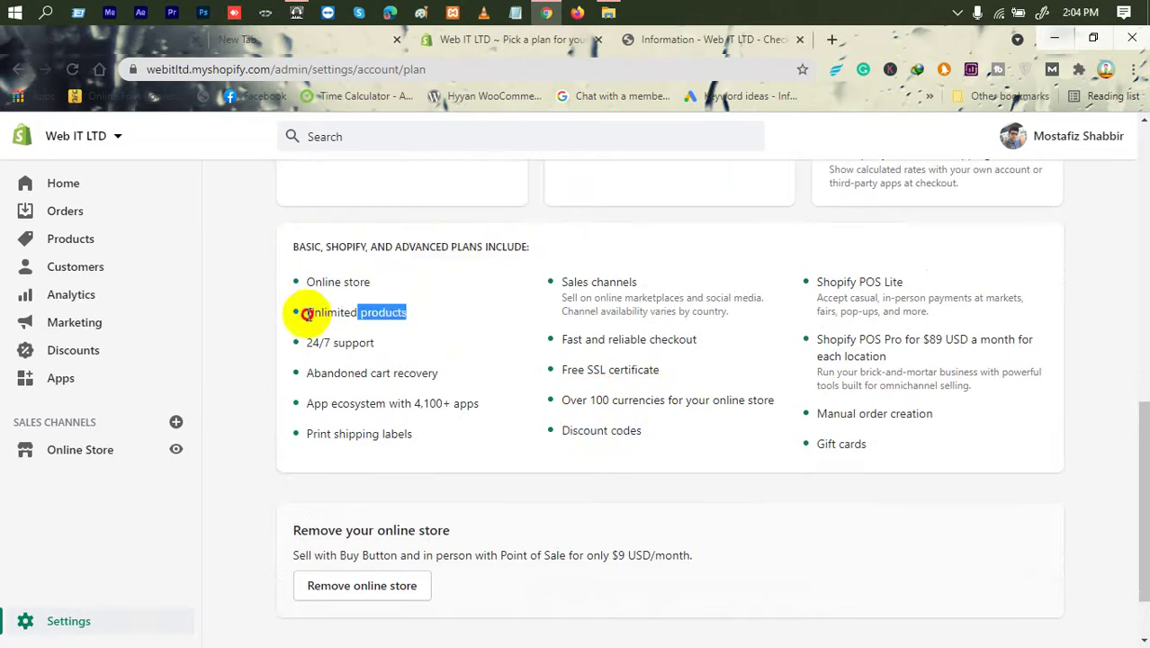
left_click_drag(375, 343, 297, 343)
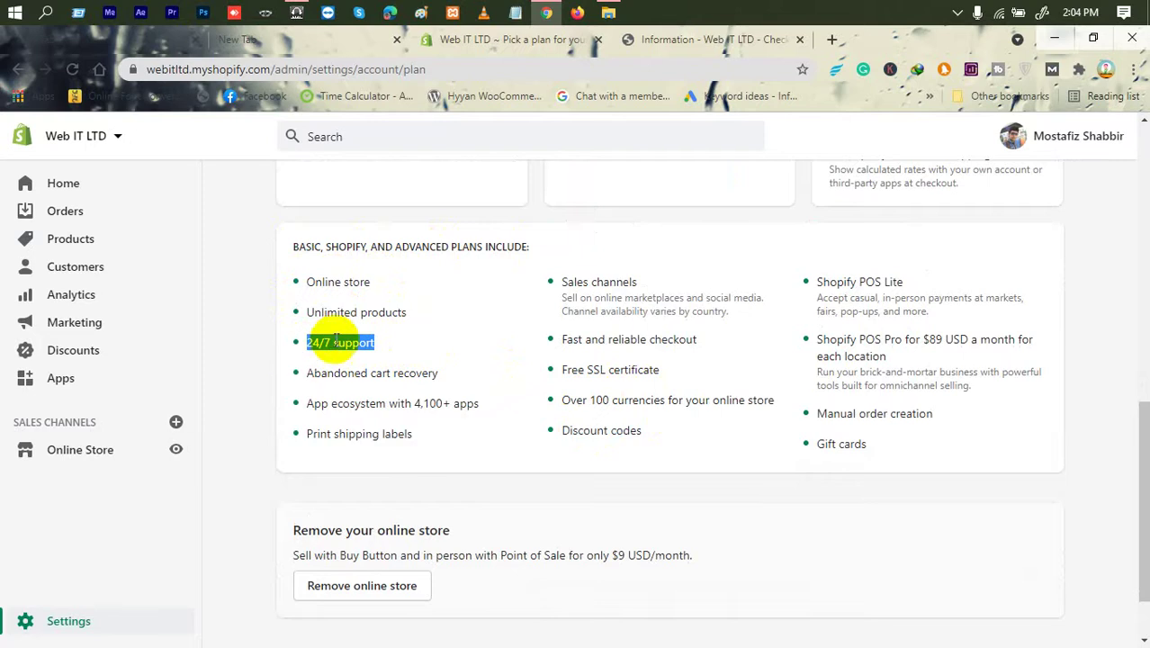
left_click(421, 362)
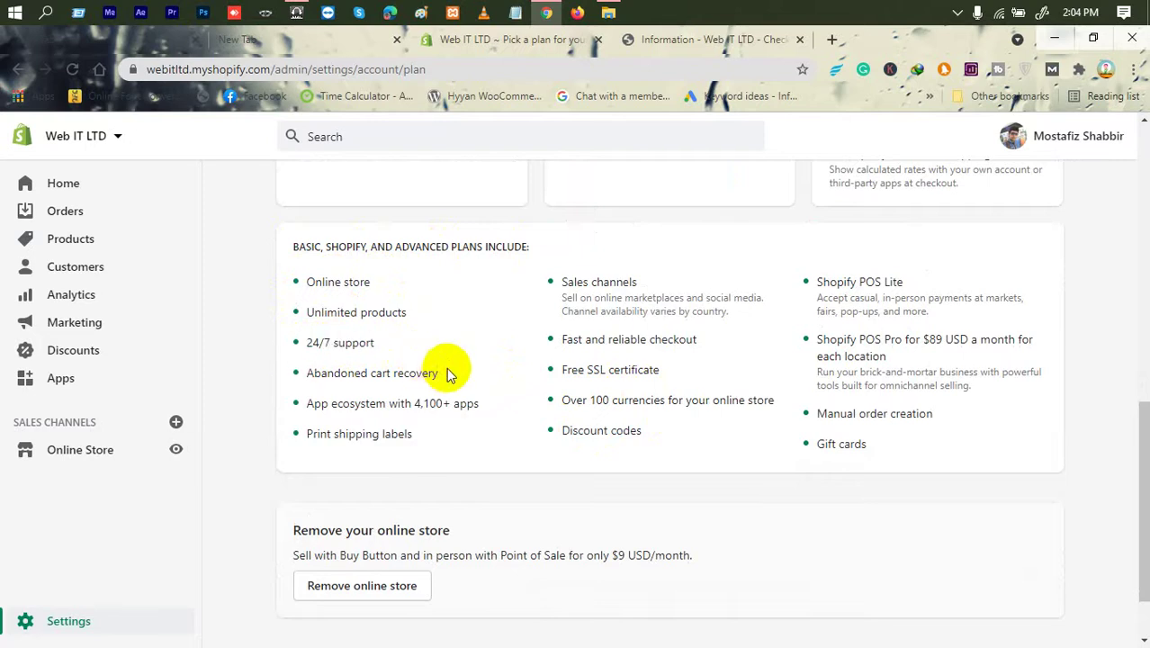
left_click_drag(288, 245, 321, 238)
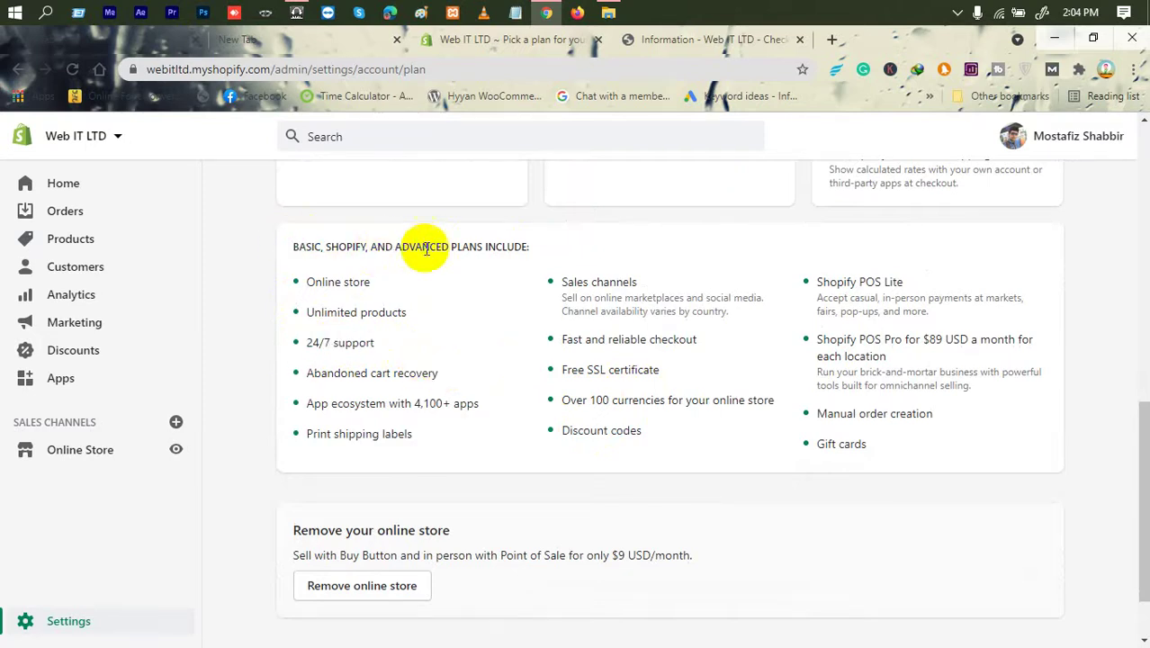
Review the Free SSL certificate, discount codes, gift cards and manual order creation entries among the features shared by all plans.
scroll(543, 318, "up", 1)
scroll(548, 306, "up", 10)
scroll(548, 306, "down", 12)
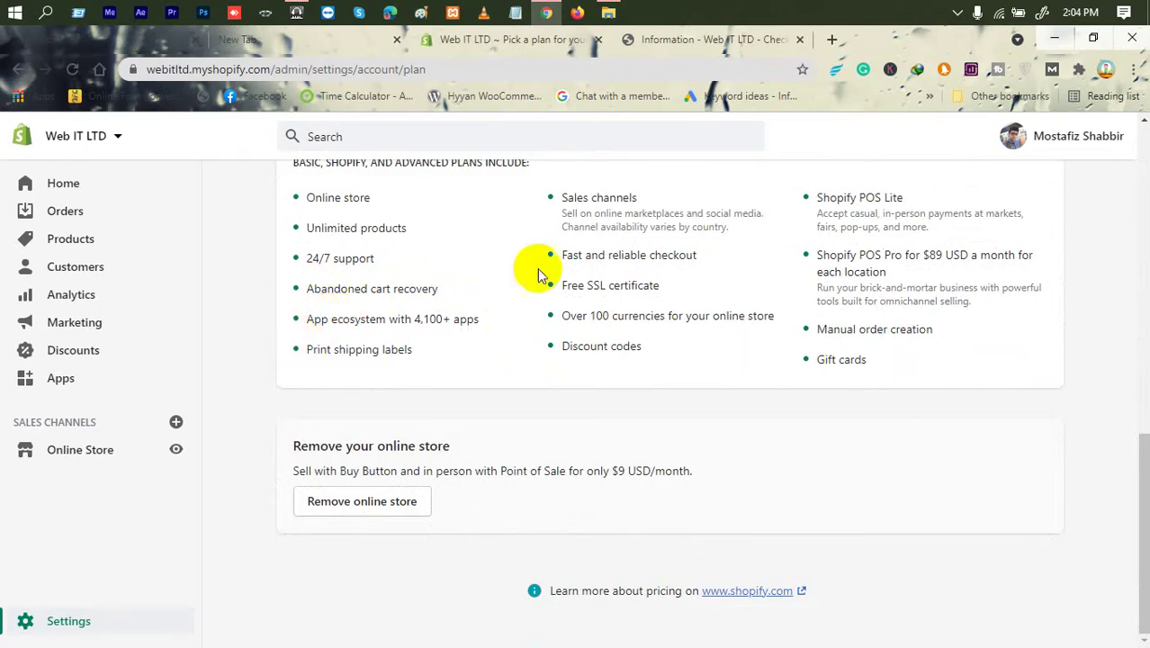
left_click_drag(573, 288, 737, 303)
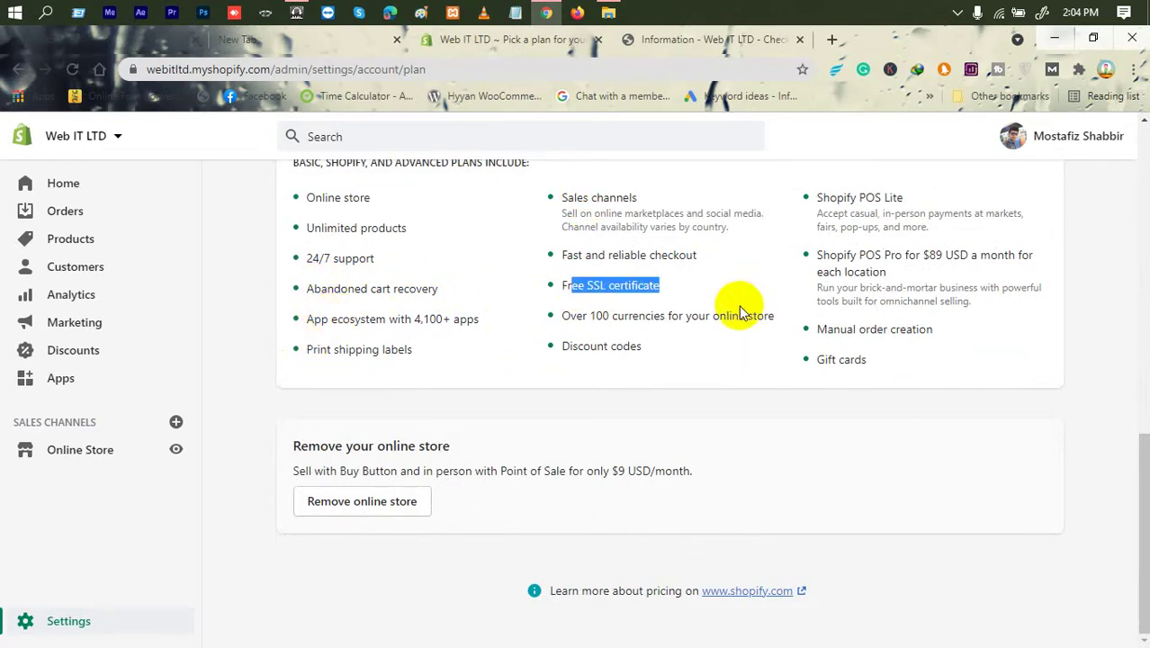
left_click_drag(680, 358, 567, 352)
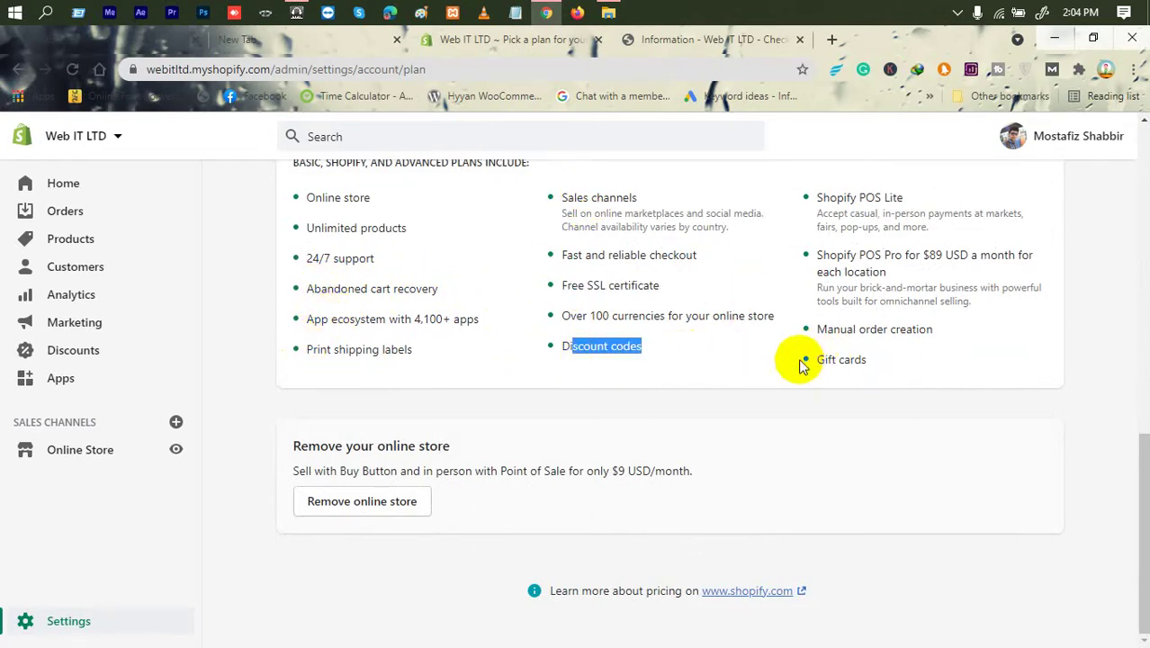
left_click_drag(804, 360, 894, 360)
left_click_drag(818, 330, 867, 325)
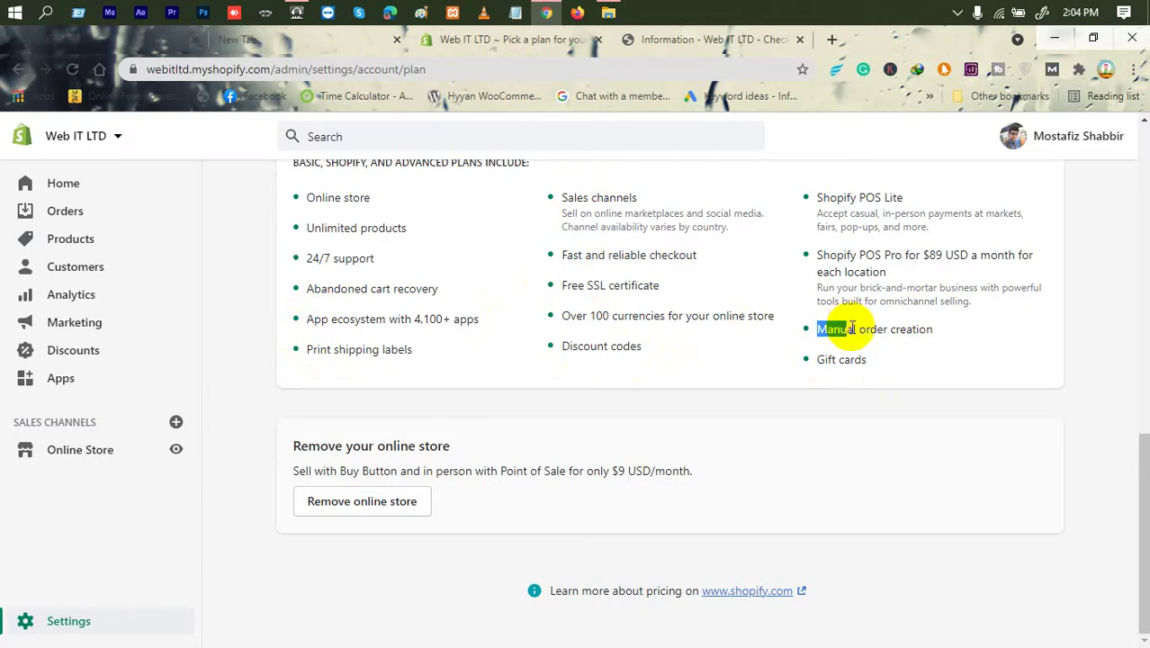
Return from the plan comparison to the store's Plan details and open the payment method update page.
scroll(850, 321, "up", 4)
scroll(841, 316, "down", 2)
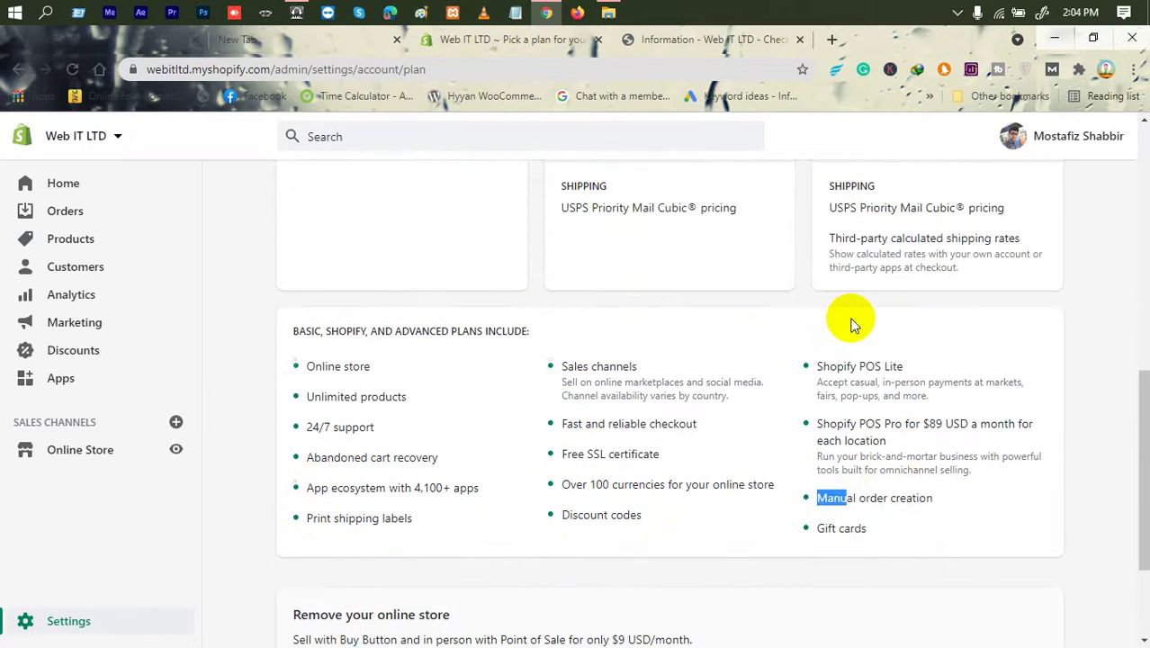
scroll(854, 324, "up", 5)
scroll(847, 334, "down", 2)
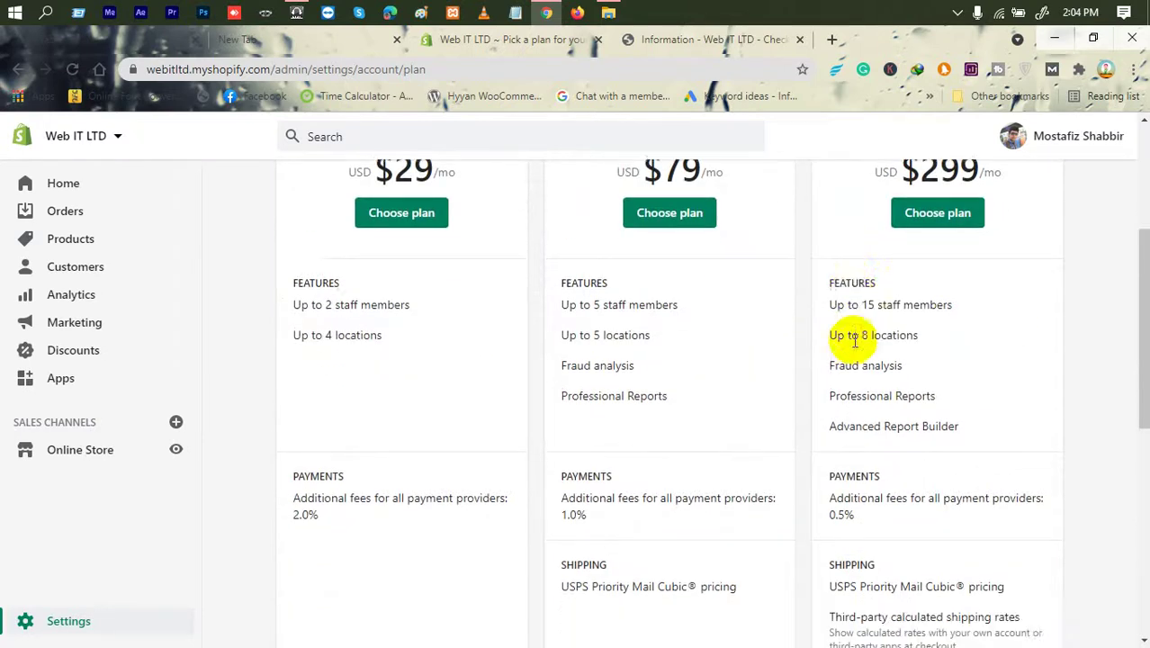
scroll(419, 373, "up", 5)
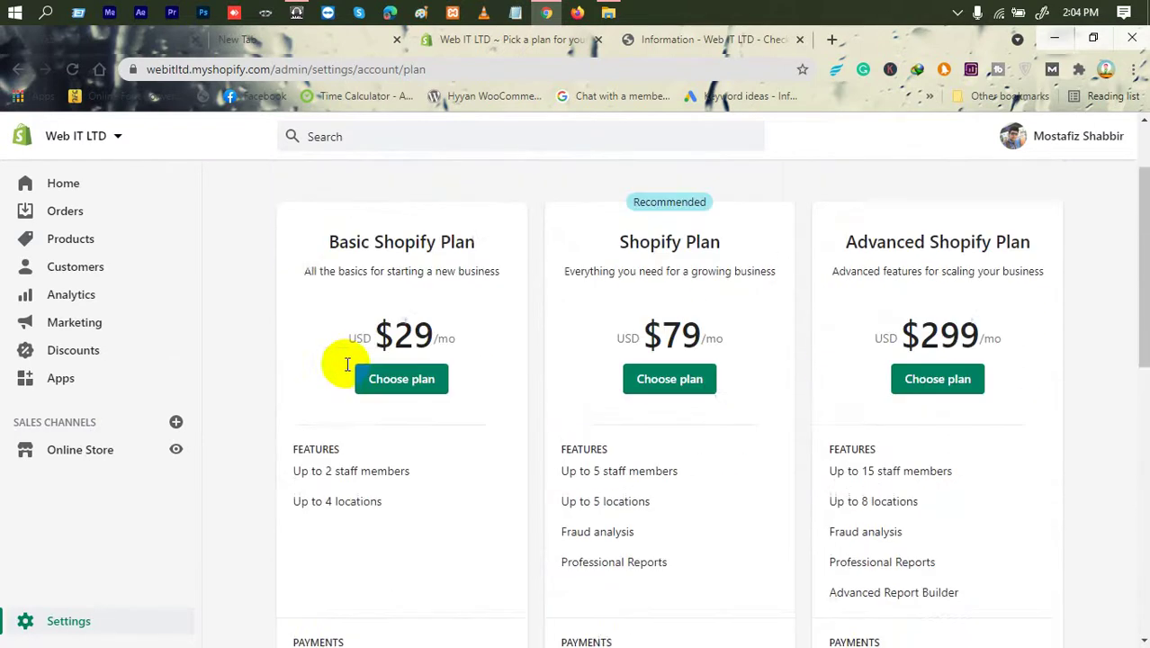
left_click(289, 187)
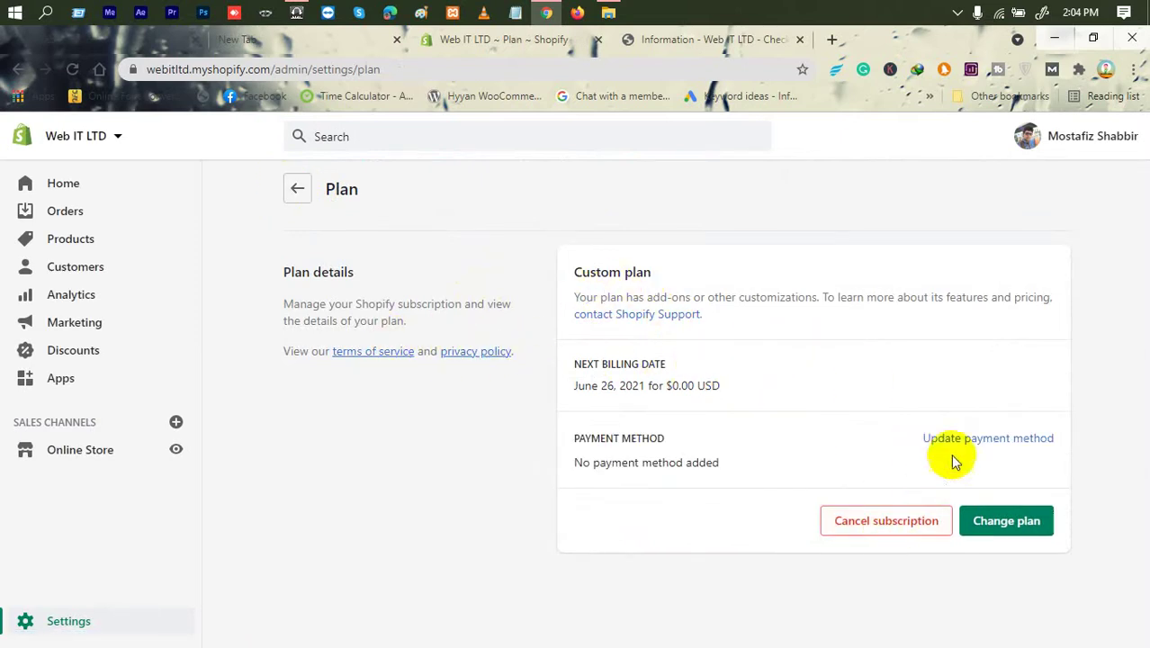
left_click_drag(579, 439, 727, 450)
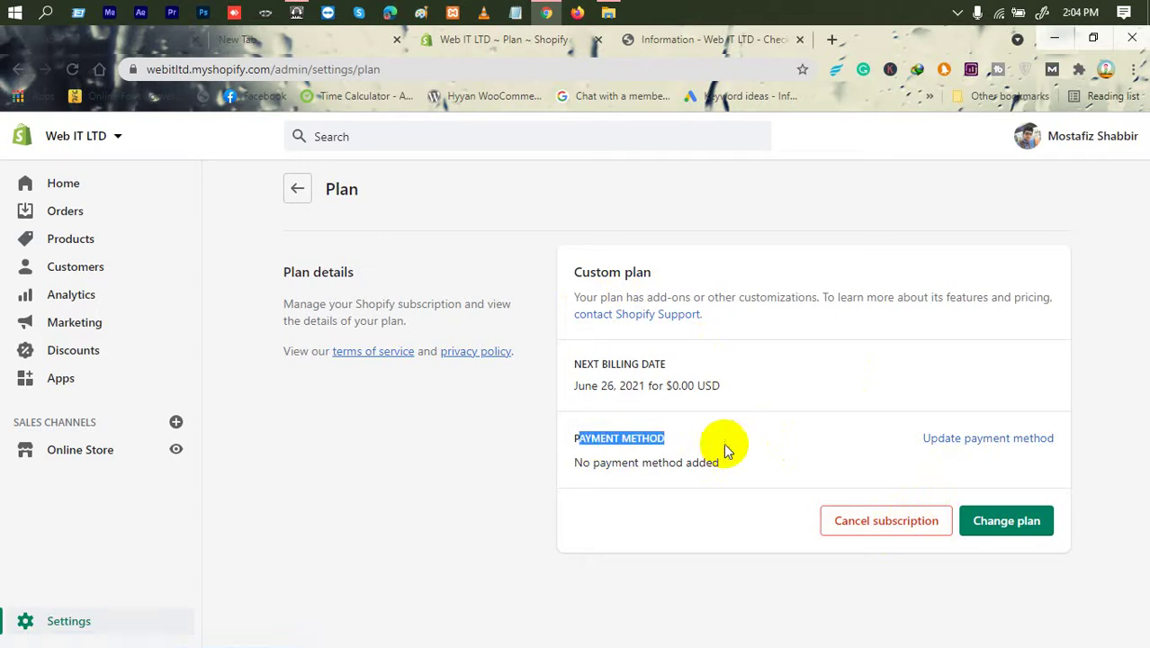
left_click(990, 440)
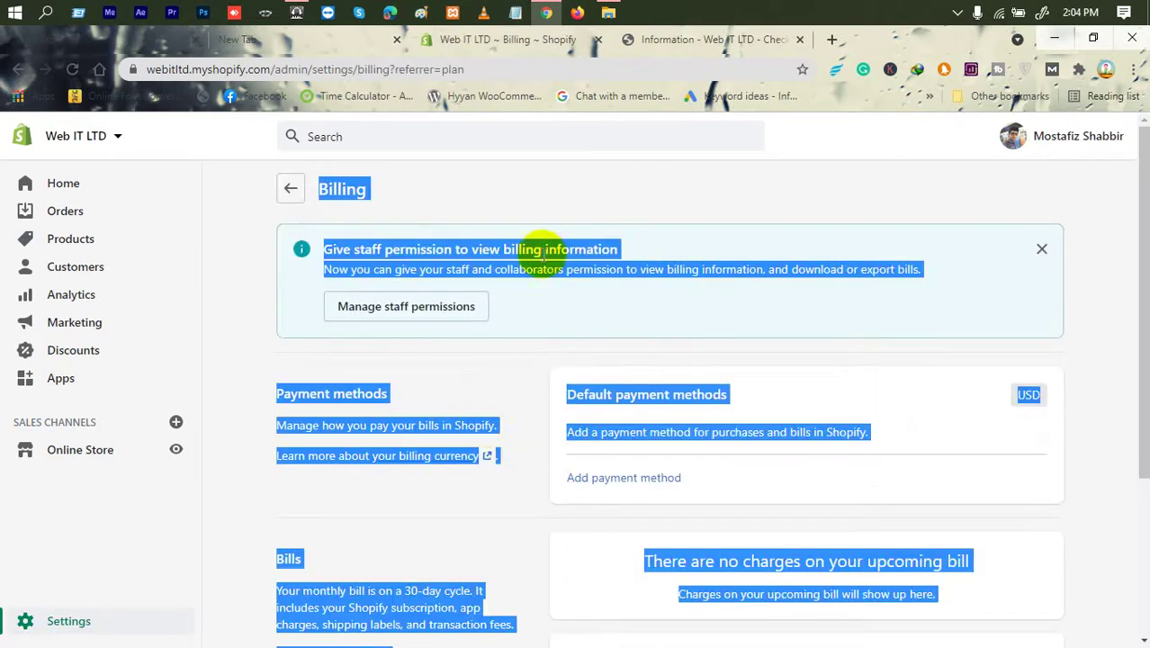
Review the payment methods, bills and statement of charges sections on the Billing page and return to the Settings overview.
left_click(471, 205)
scroll(520, 285, "down", 3)
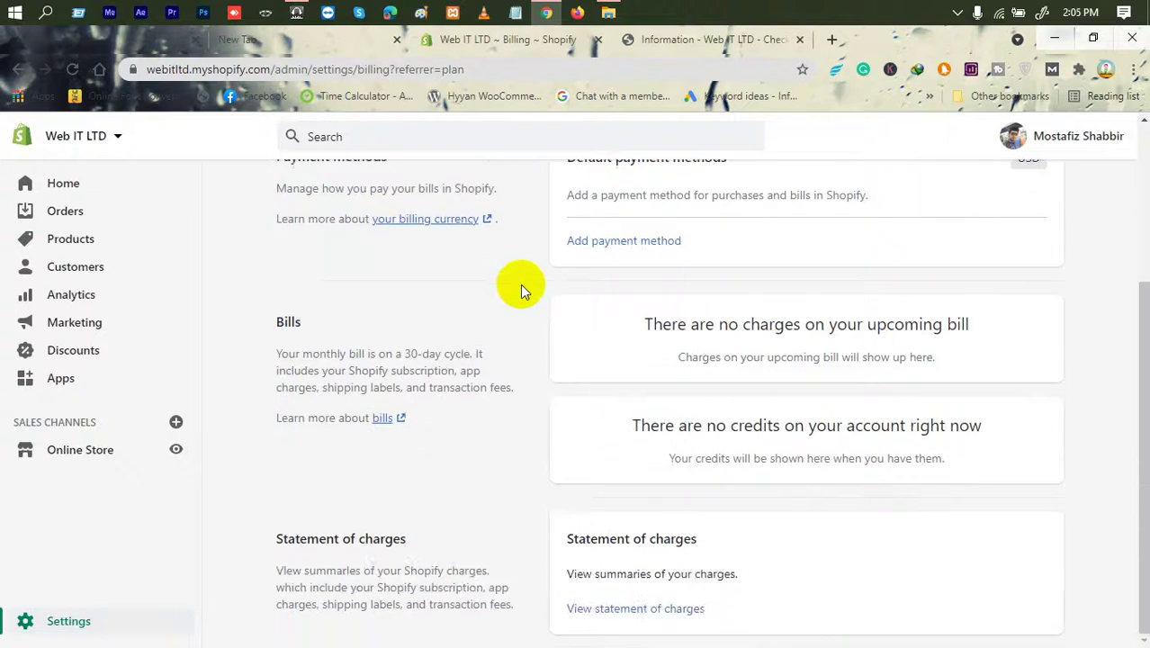
scroll(520, 285, "up", 3)
scroll(354, 252, "down", 3)
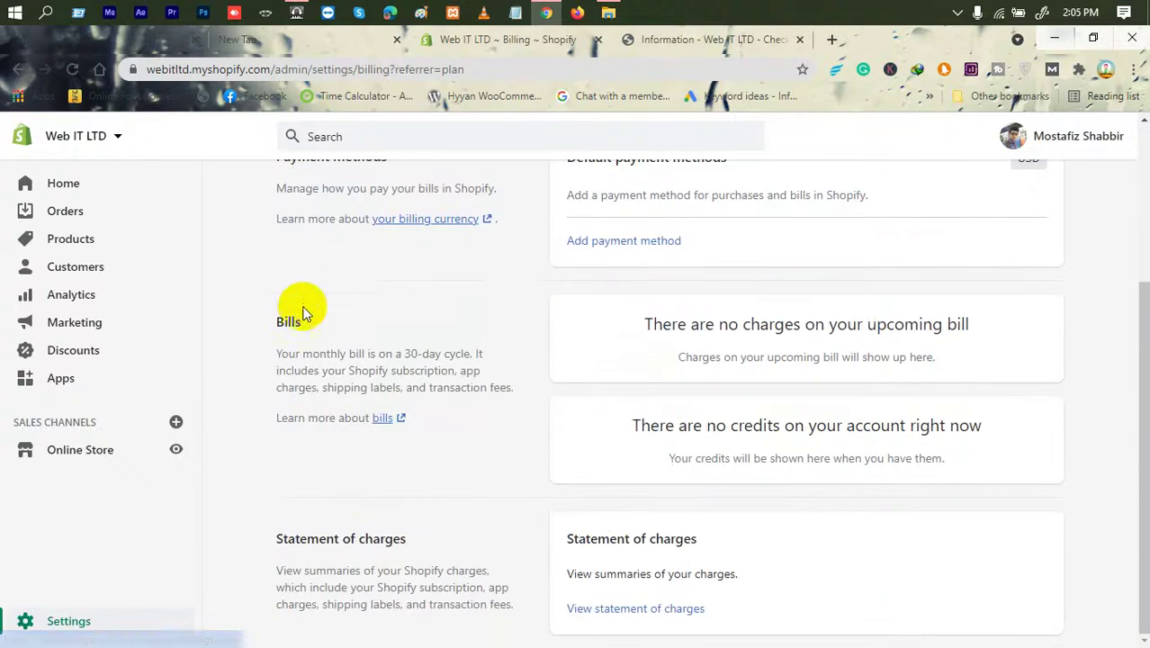
scroll(297, 297, "up", 3)
scroll(180, 494, "down", 3)
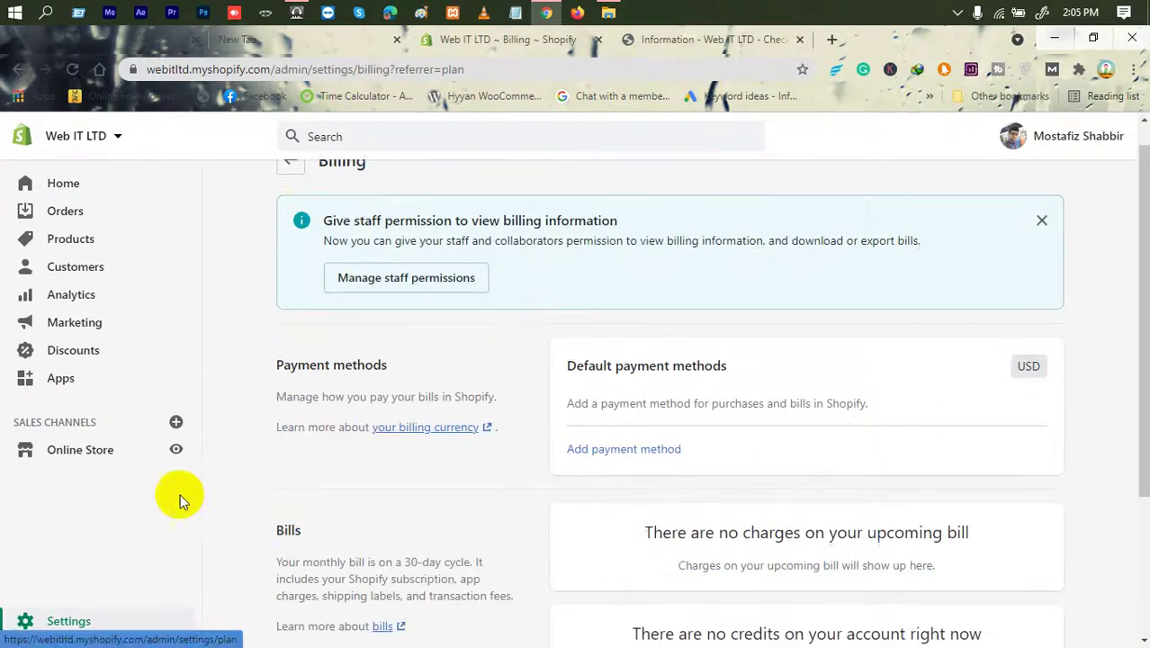
scroll(447, 398, "up", 3)
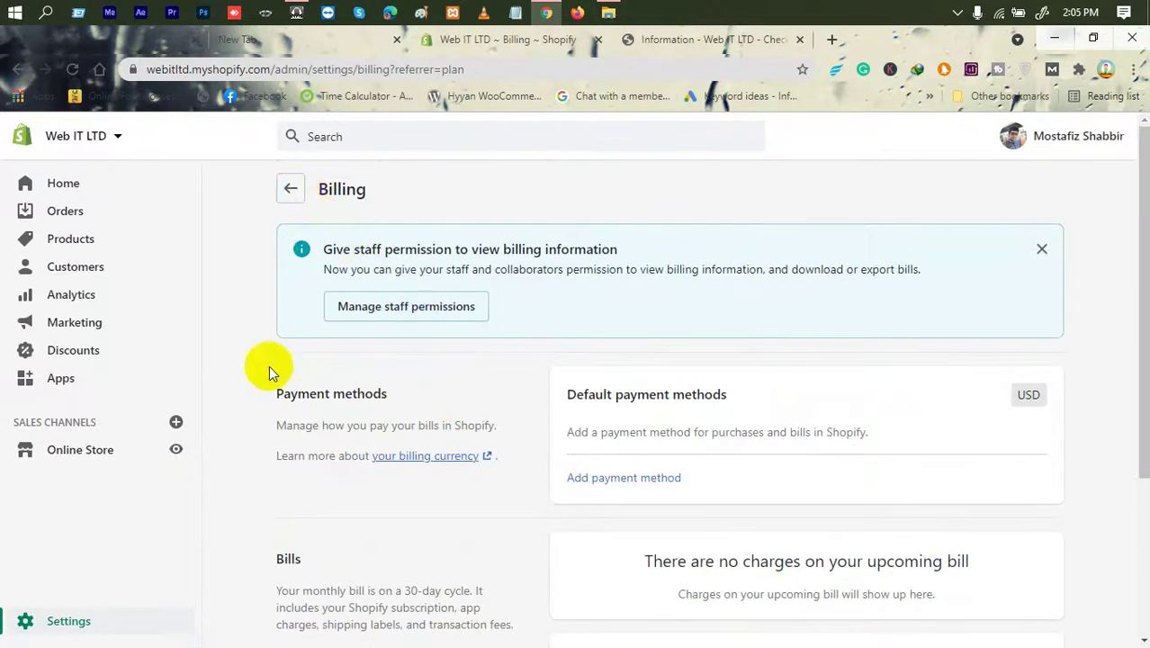
scroll(324, 342, "down", 3)
scroll(342, 252, "up", 3)
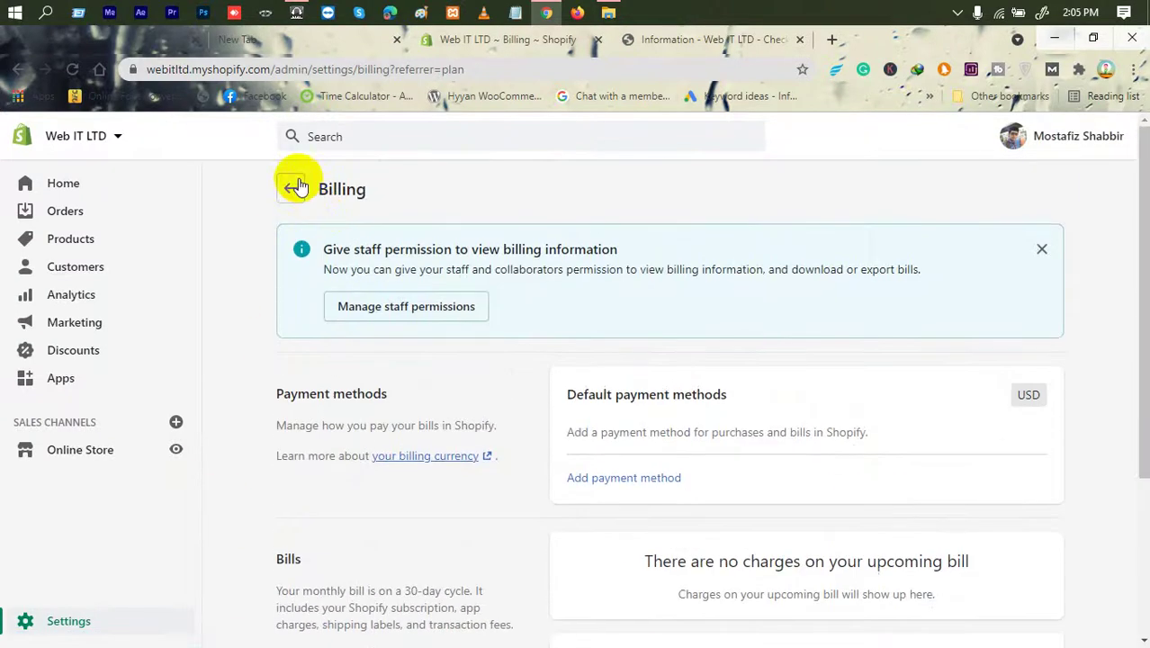
left_click(70, 623)
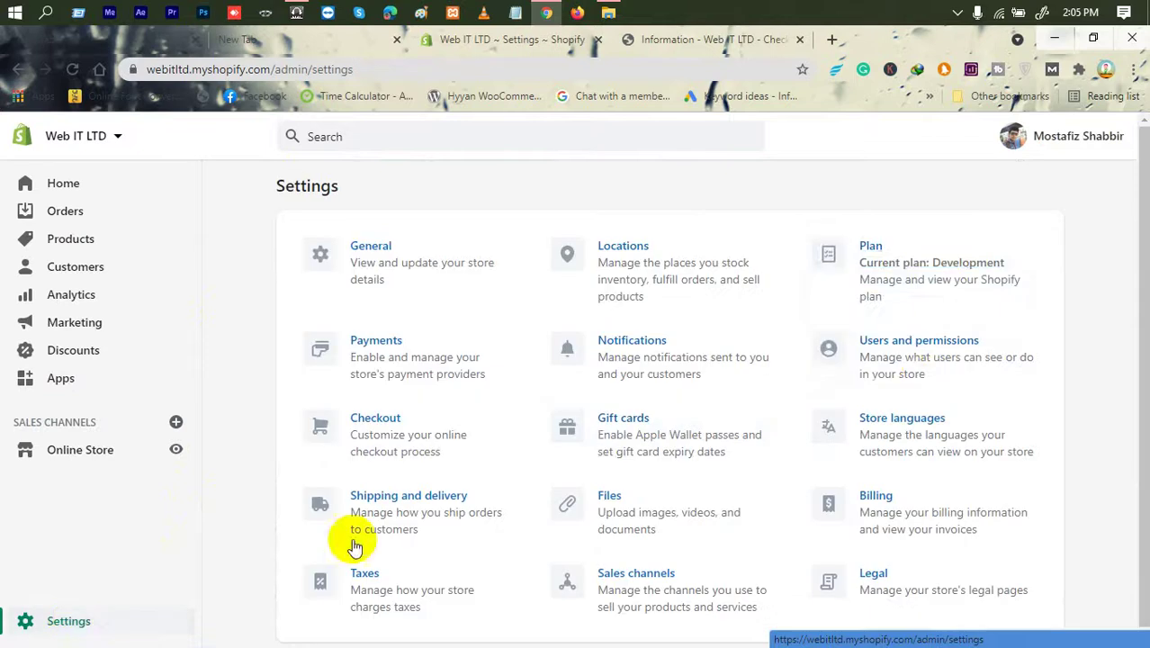
Open the Billing page and review its Payment methods section, including the default payment methods entry.
left_click(897, 510)
scroll(636, 454, "down", 2)
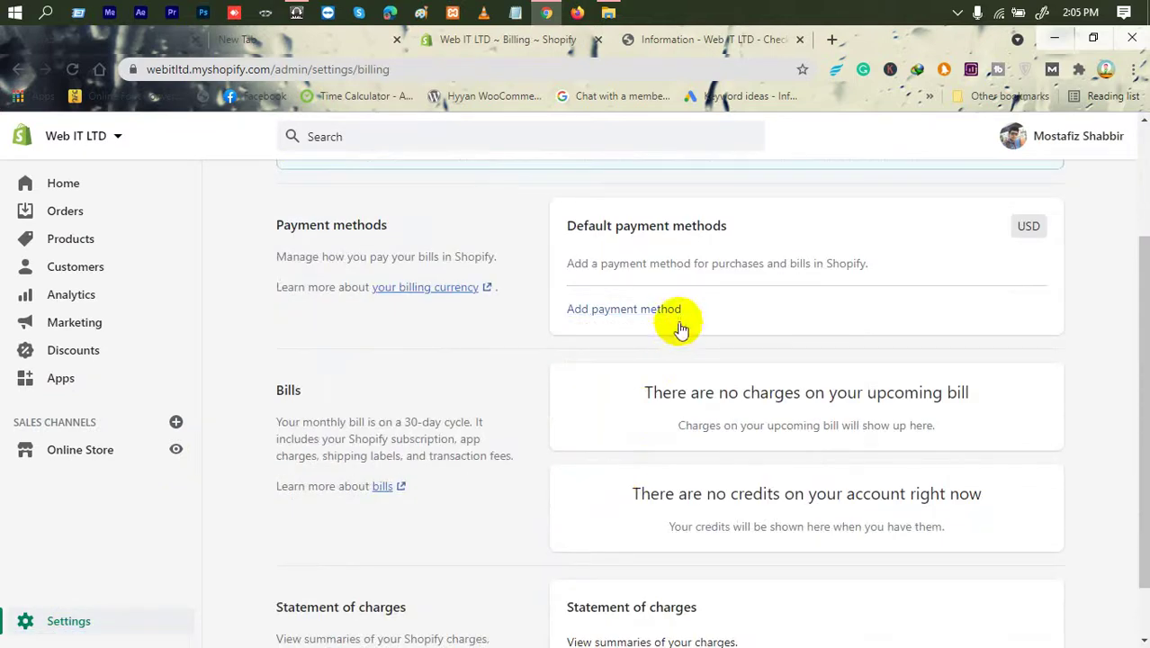
scroll(664, 312, "down", 1)
scroll(621, 347, "up", 3)
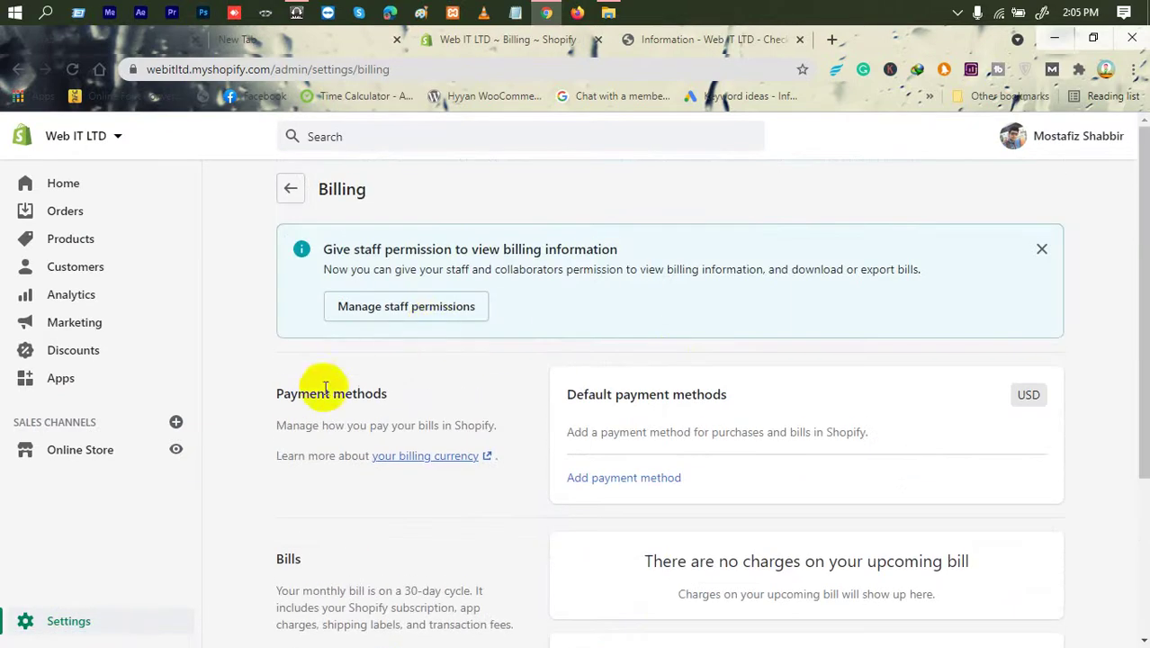
left_click_drag(728, 396, 567, 400)
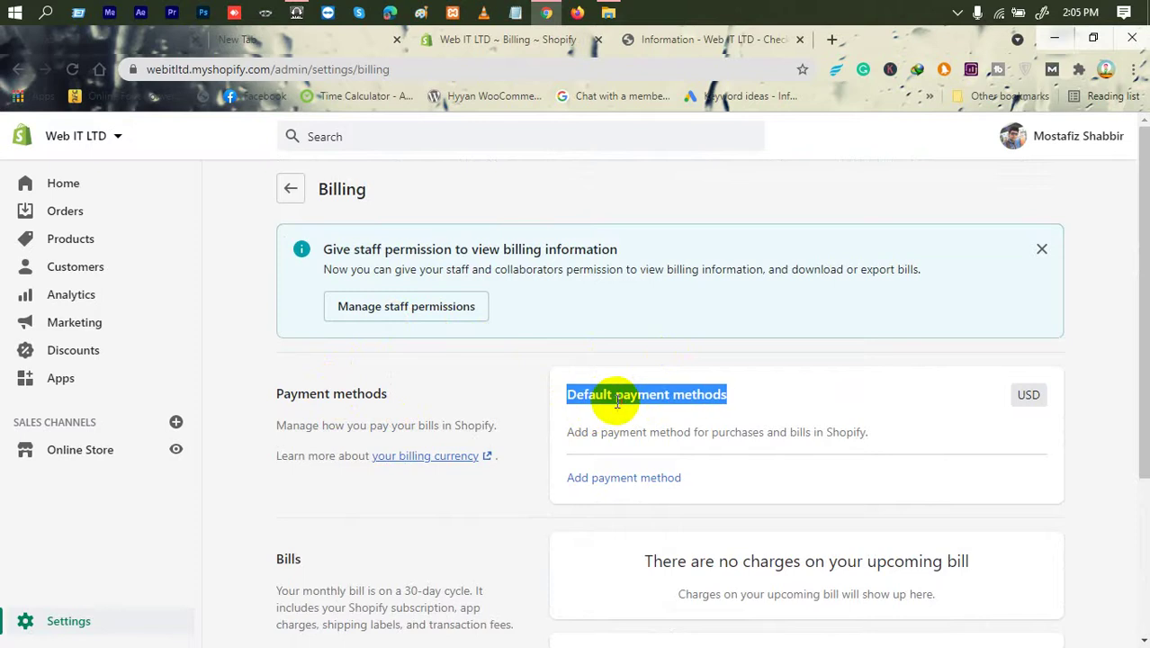
double_click(714, 390)
scroll(689, 404, "down", 1)
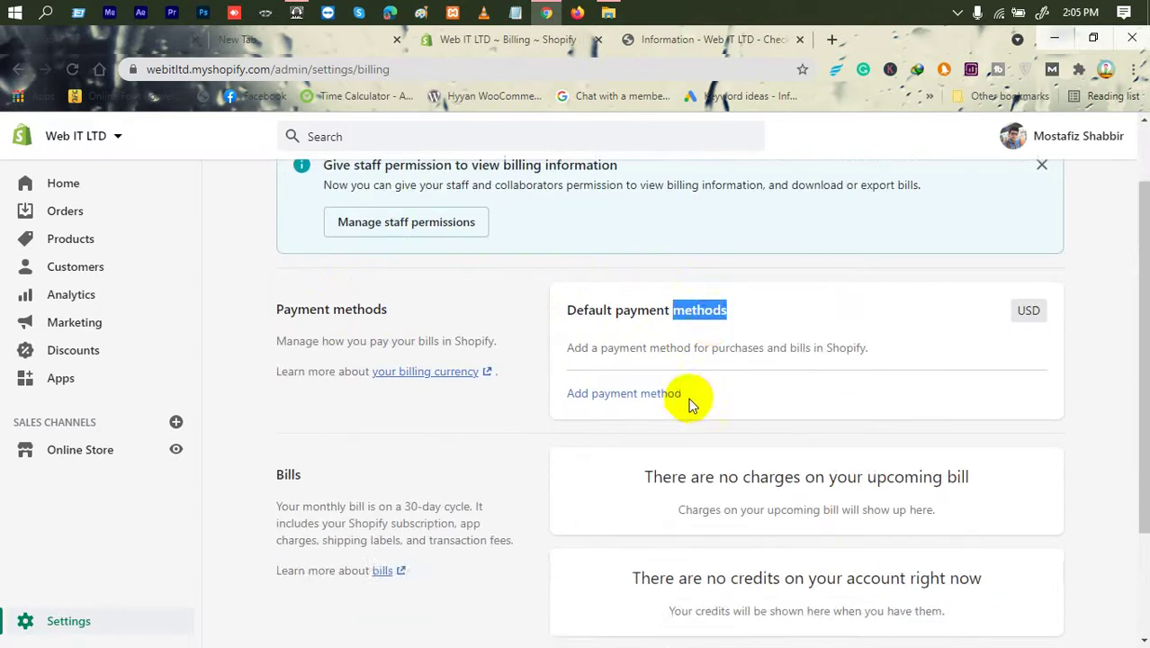
Open the Add payment method form and switch the payment method type to PayPal and back to Credit card.
left_click(636, 393)
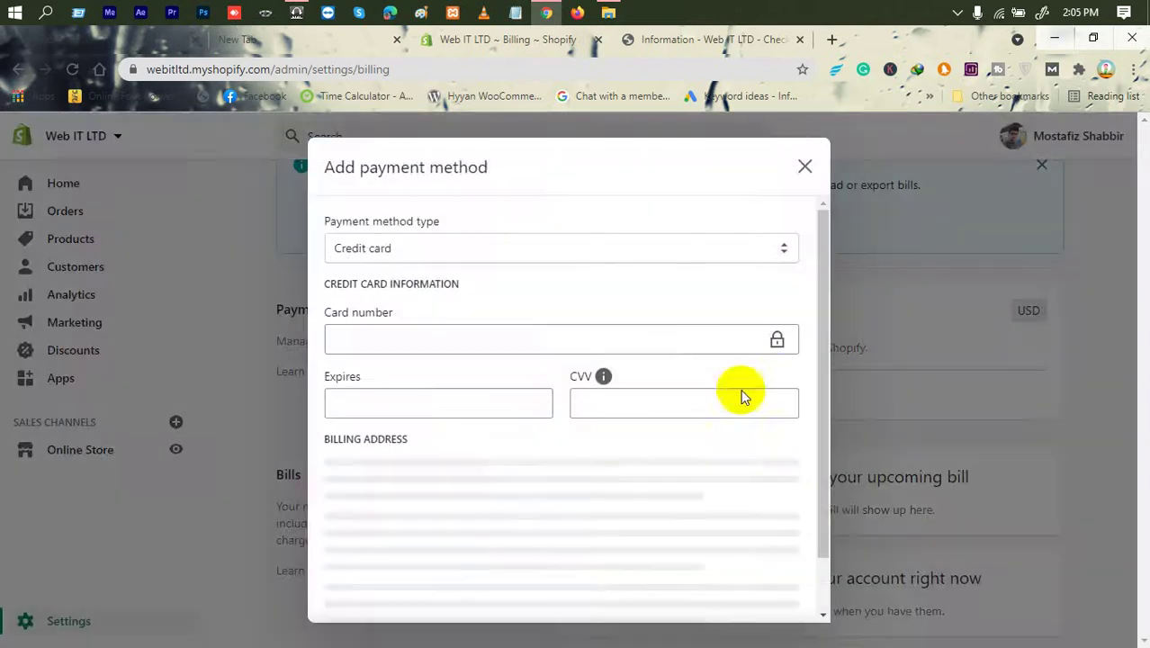
left_click(419, 245)
left_click(379, 286)
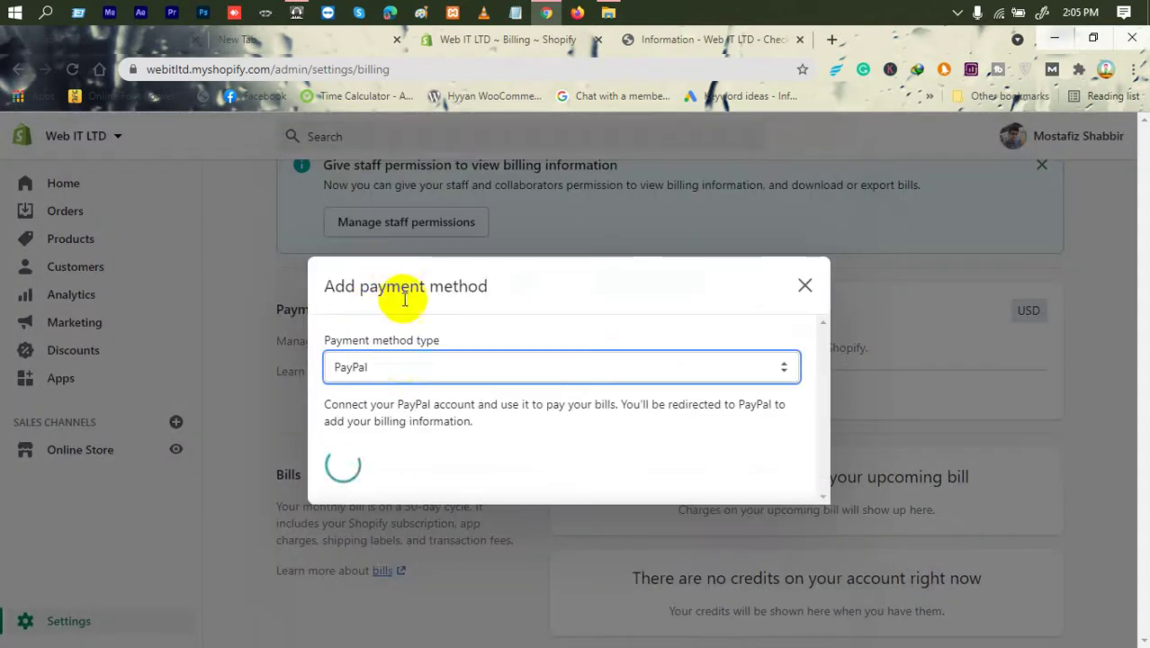
left_click(402, 365)
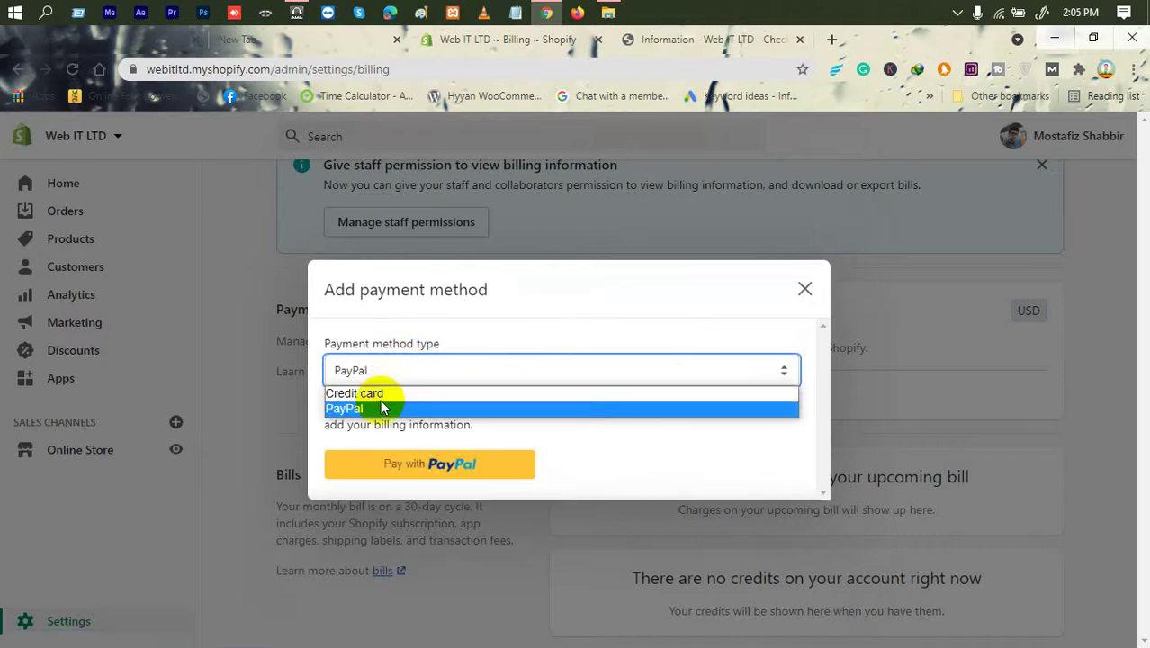
left_click(378, 393)
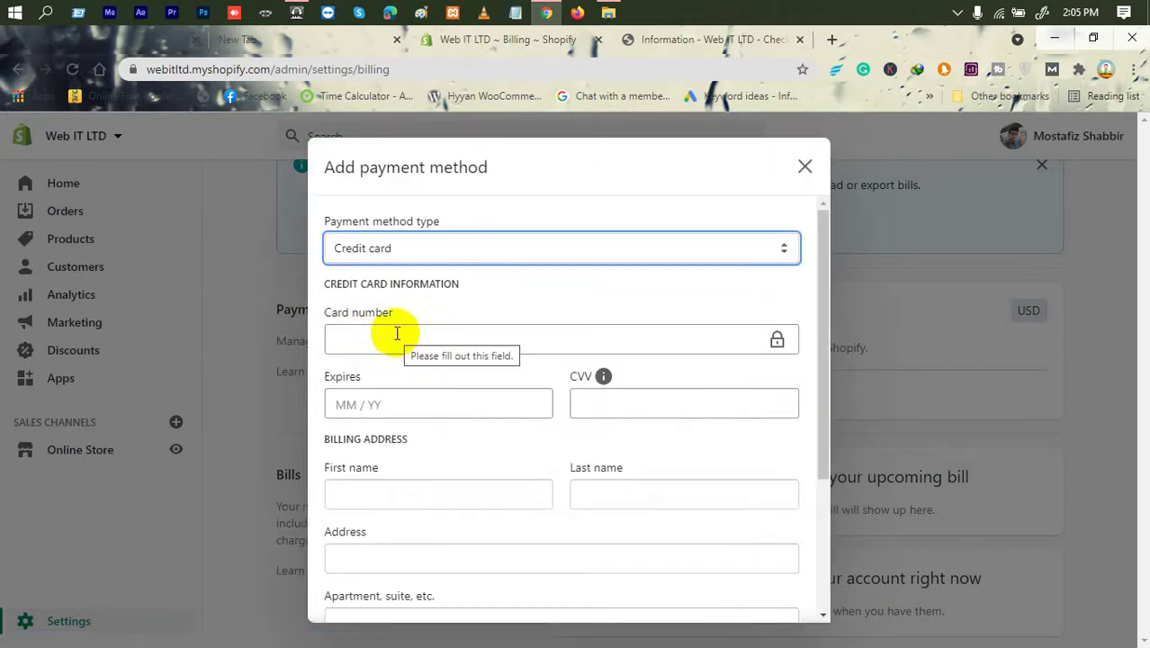
Review the credit card and billing address fields of the payment method form and cancel it without adding a card.
scroll(397, 333, "down", 3)
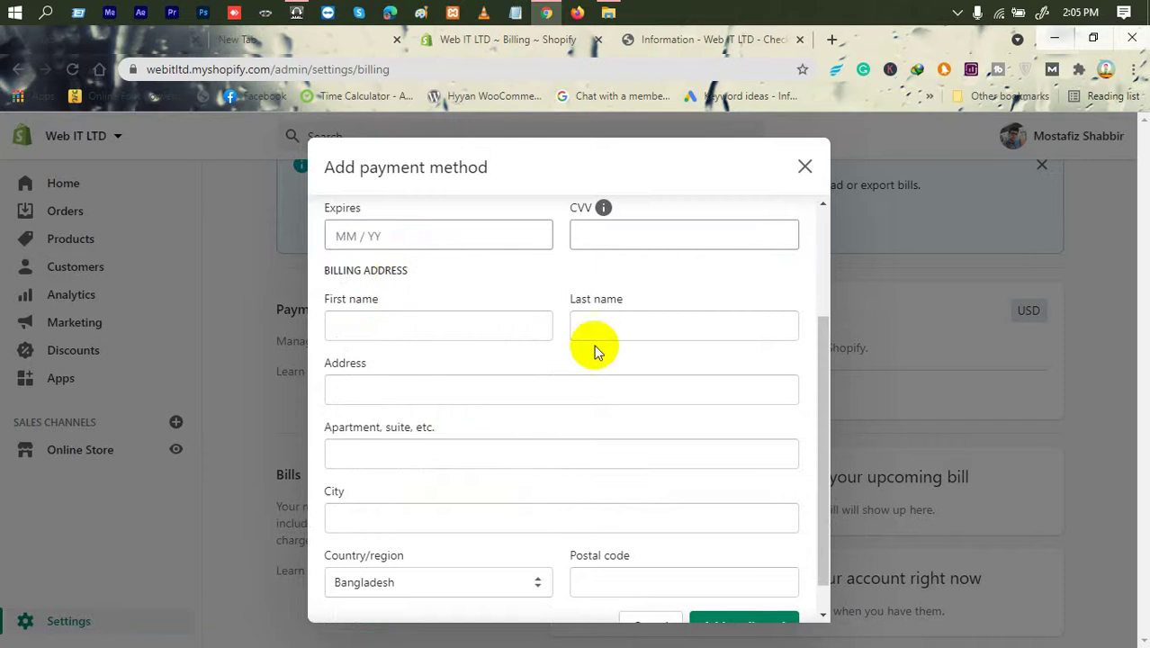
scroll(434, 379, "down", 1)
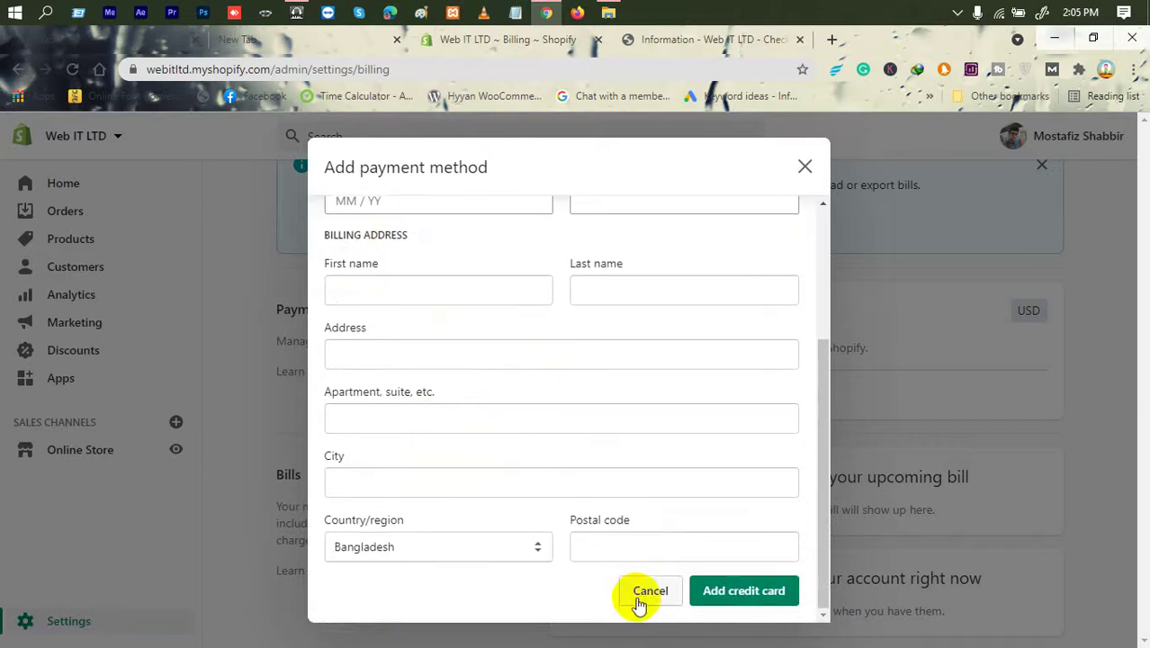
scroll(619, 416, "up", 3)
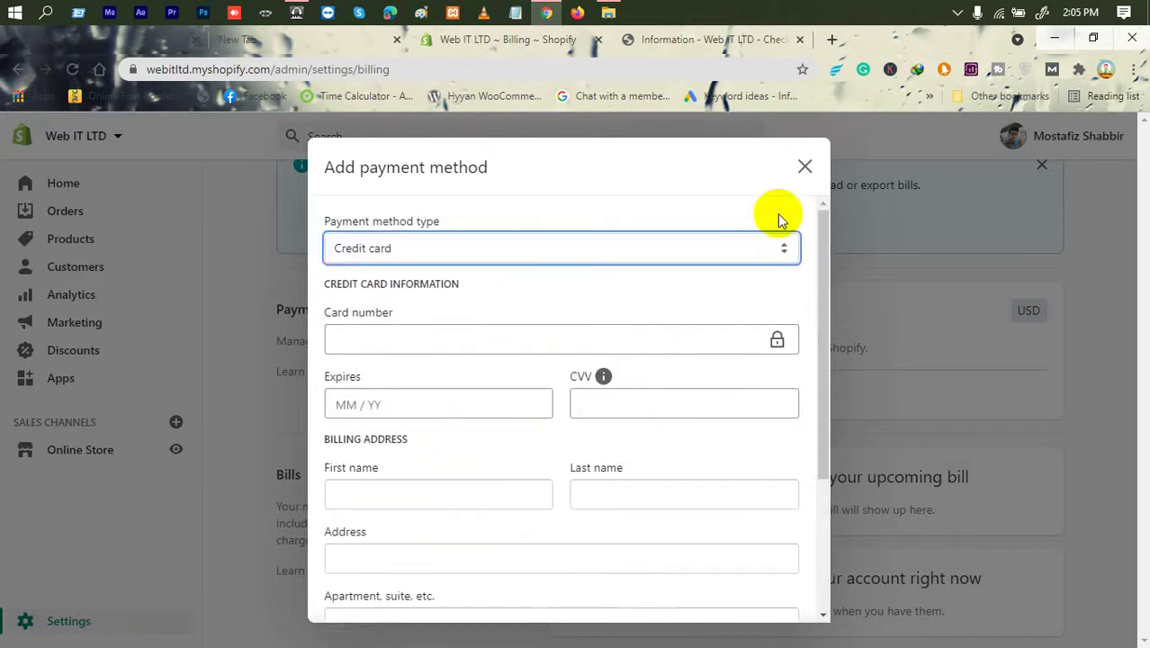
scroll(448, 260, "down", 3)
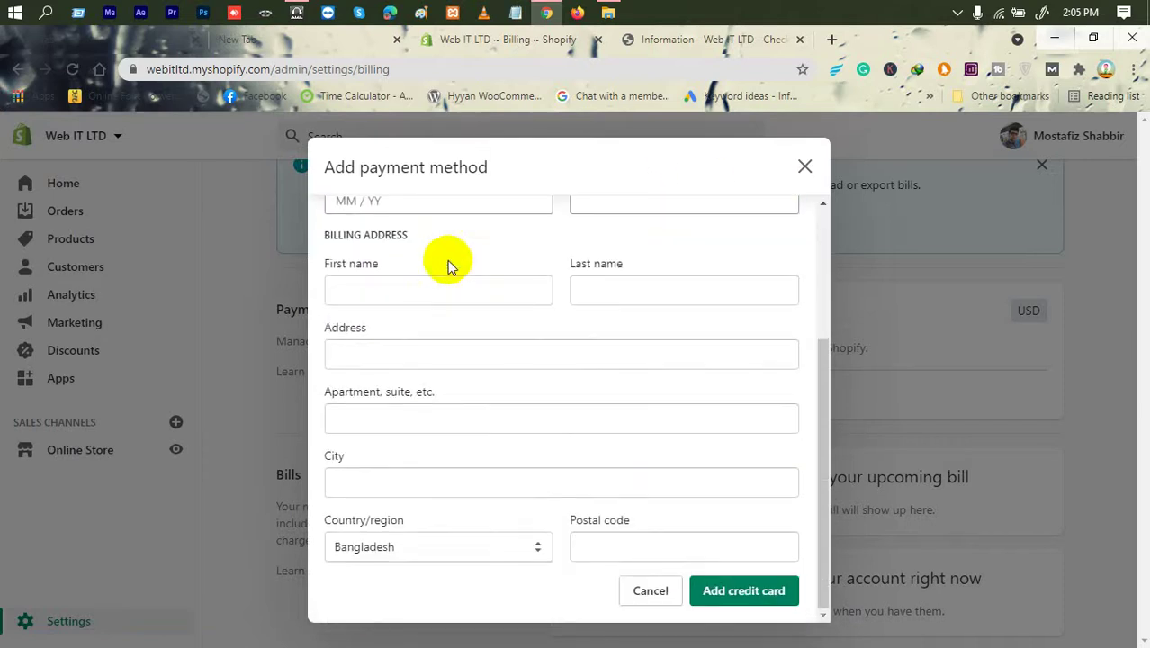
left_click(651, 591)
Examine the Bills and Statement of charges sections of the Billing page and go back to the Settings overview.
scroll(740, 441, "down", 2)
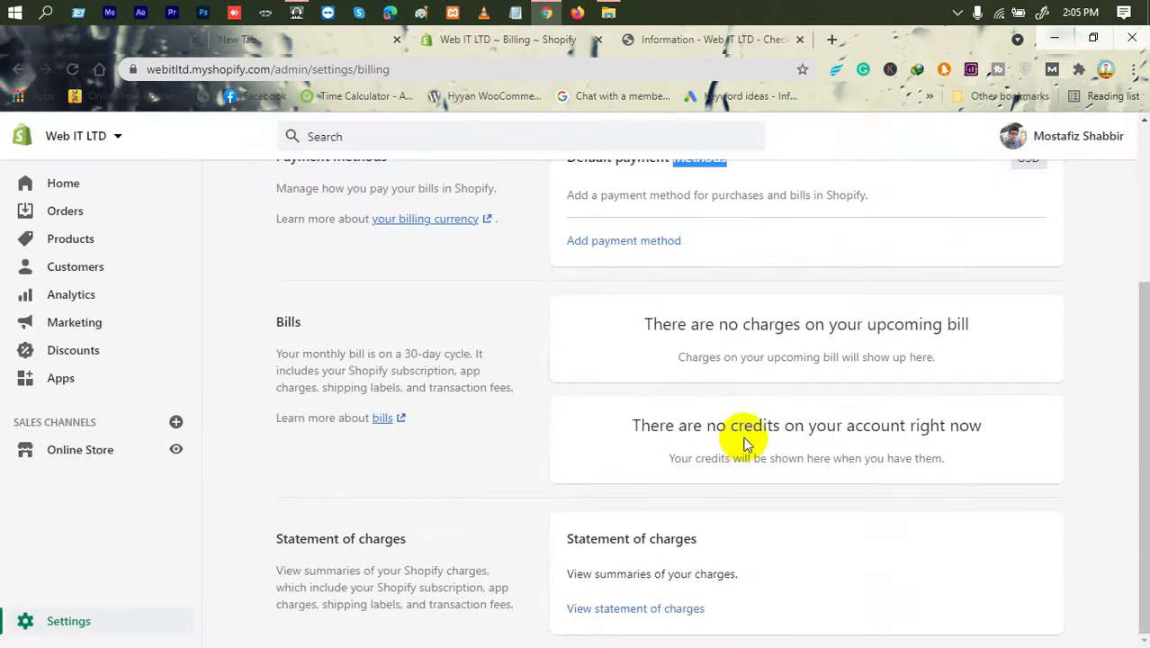
scroll(779, 365, "up", 1)
scroll(496, 371, "down", 1)
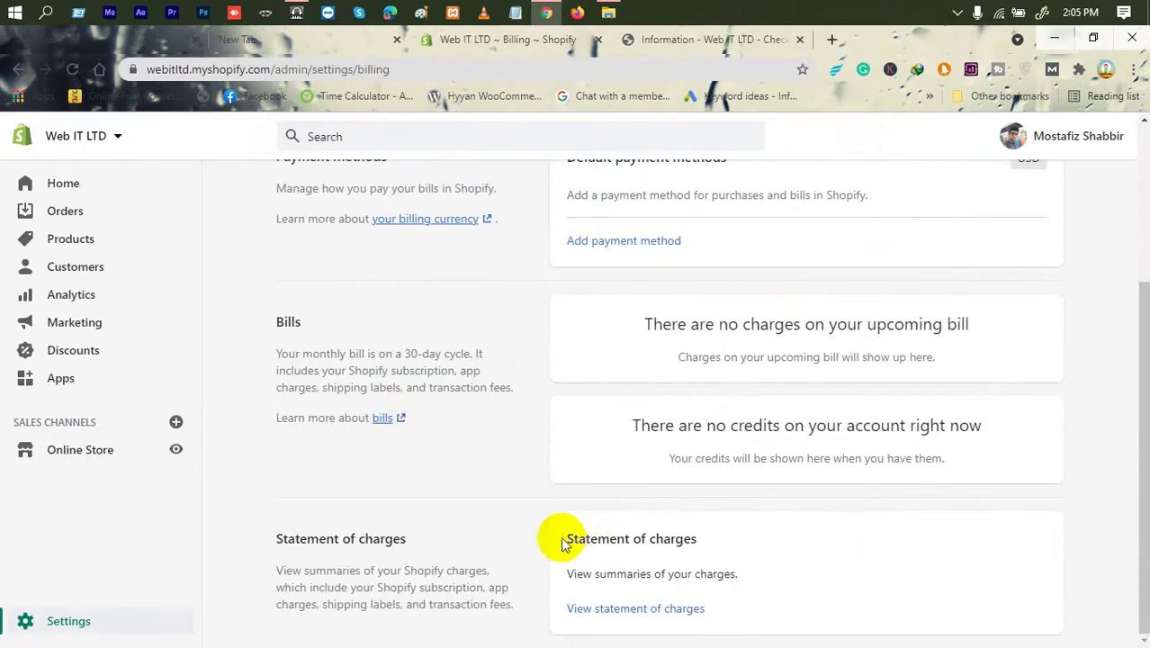
left_click_drag(560, 536, 724, 611)
left_click(769, 543)
scroll(756, 527, "up", 3)
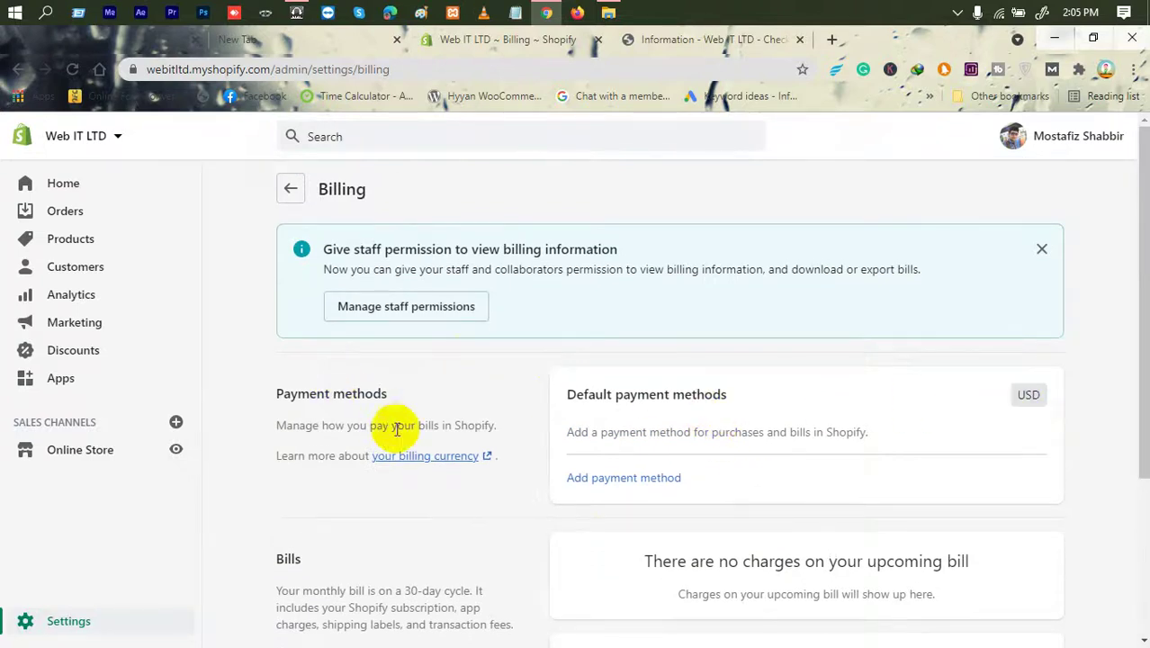
scroll(405, 418, "down", 3)
scroll(418, 396, "up", 3)
scroll(427, 389, "up", 1)
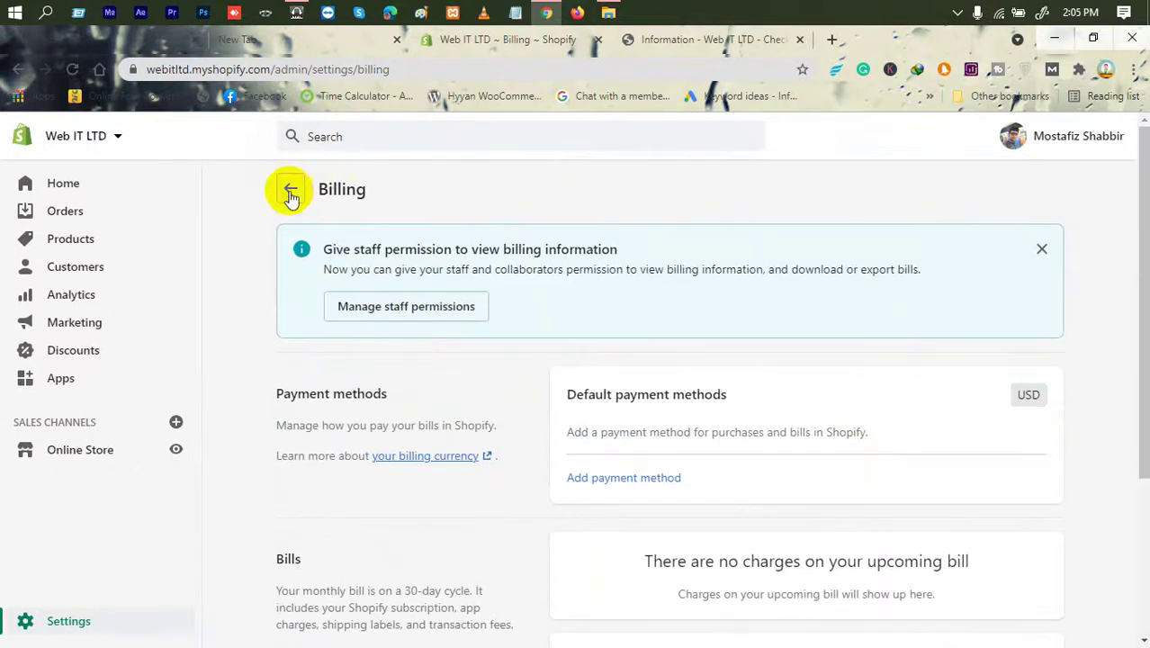
left_click(291, 194)
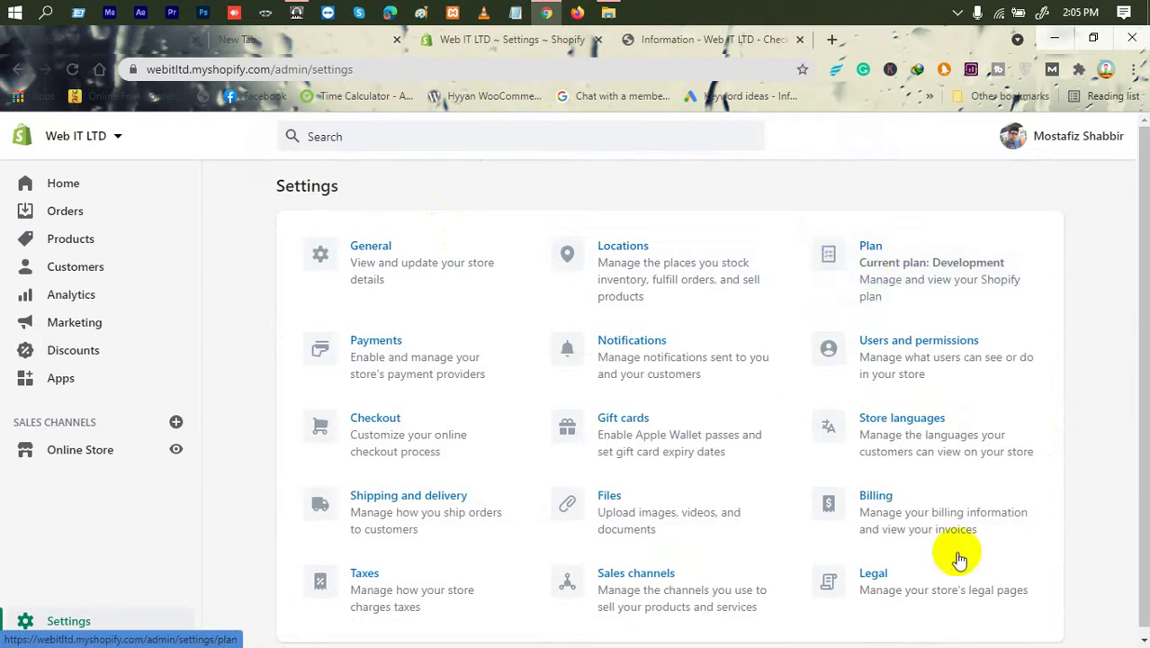
Reopen the Billing page for another look through all its sections and return to the Settings overview.
left_click(902, 529)
scroll(734, 391, "down", 3)
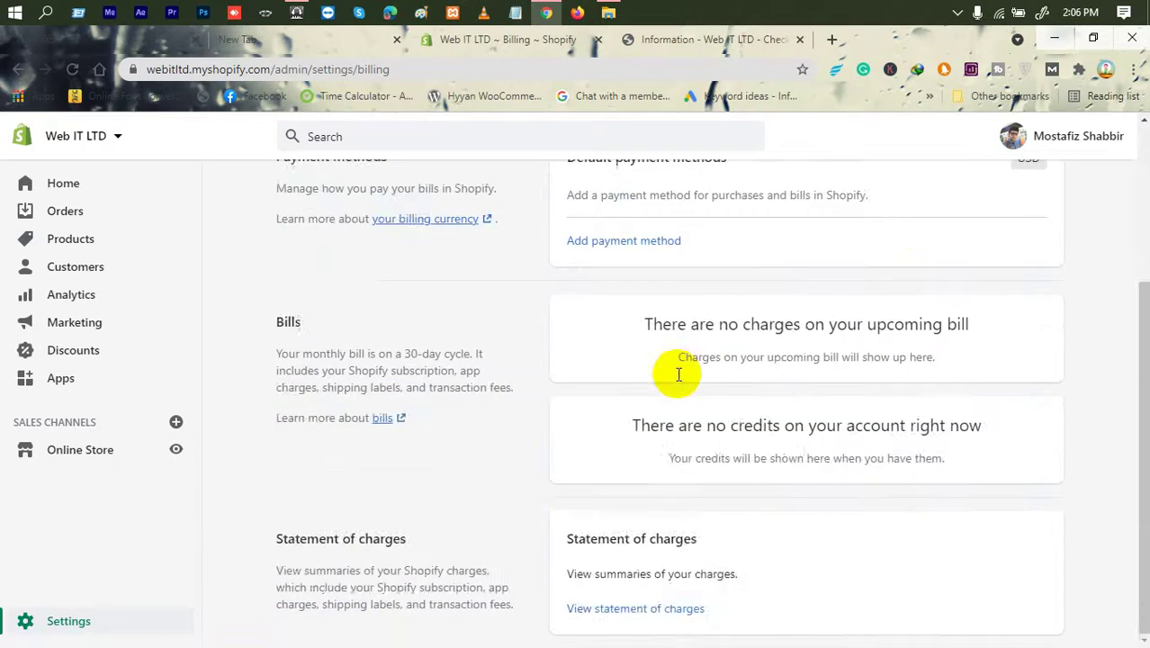
scroll(677, 375, "up", 3)
scroll(329, 329, "down", 3)
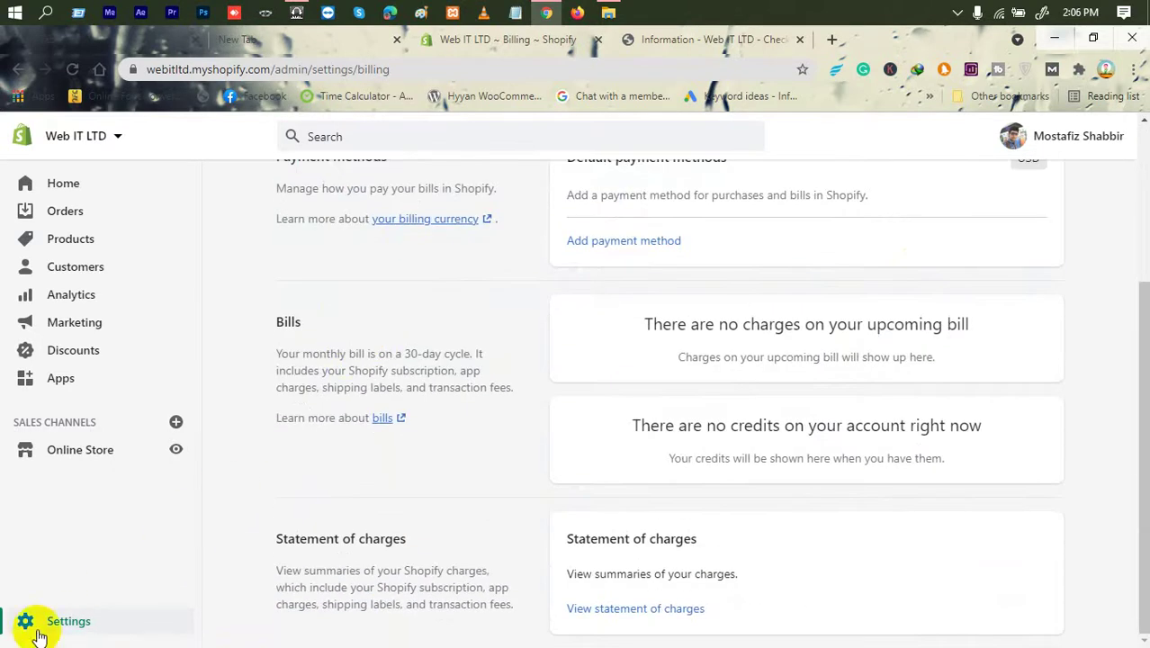
left_click(38, 635)
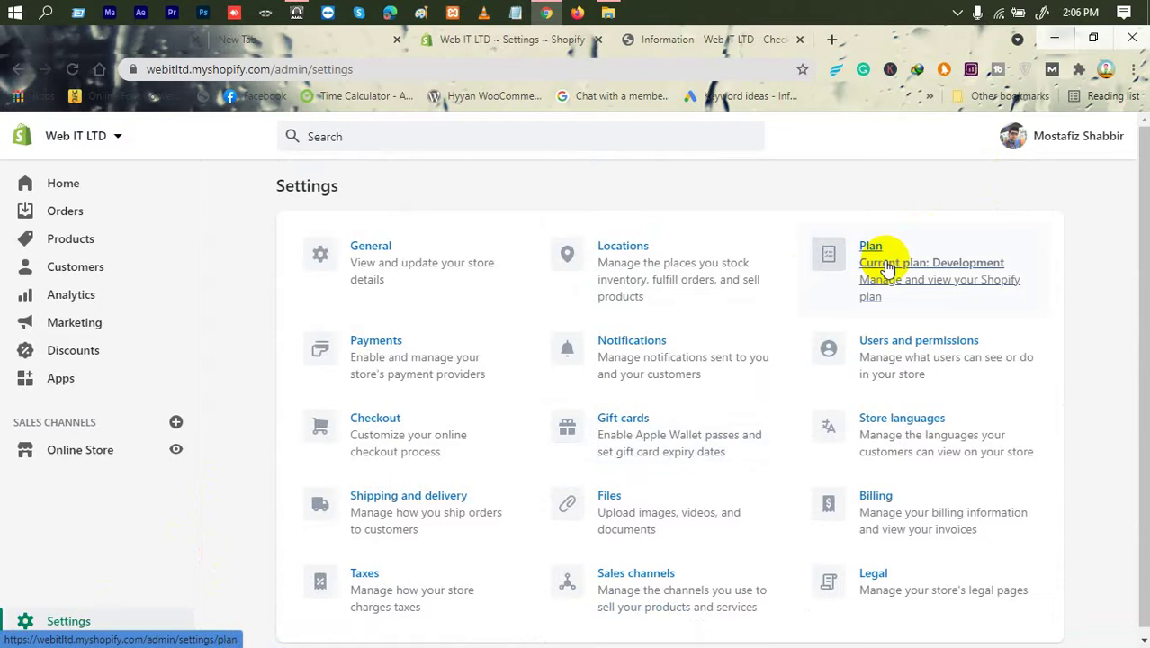
Open the plan comparison from the store's Plan details and review the Basic Shopify and Advanced Shopify plans.
left_click(884, 265)
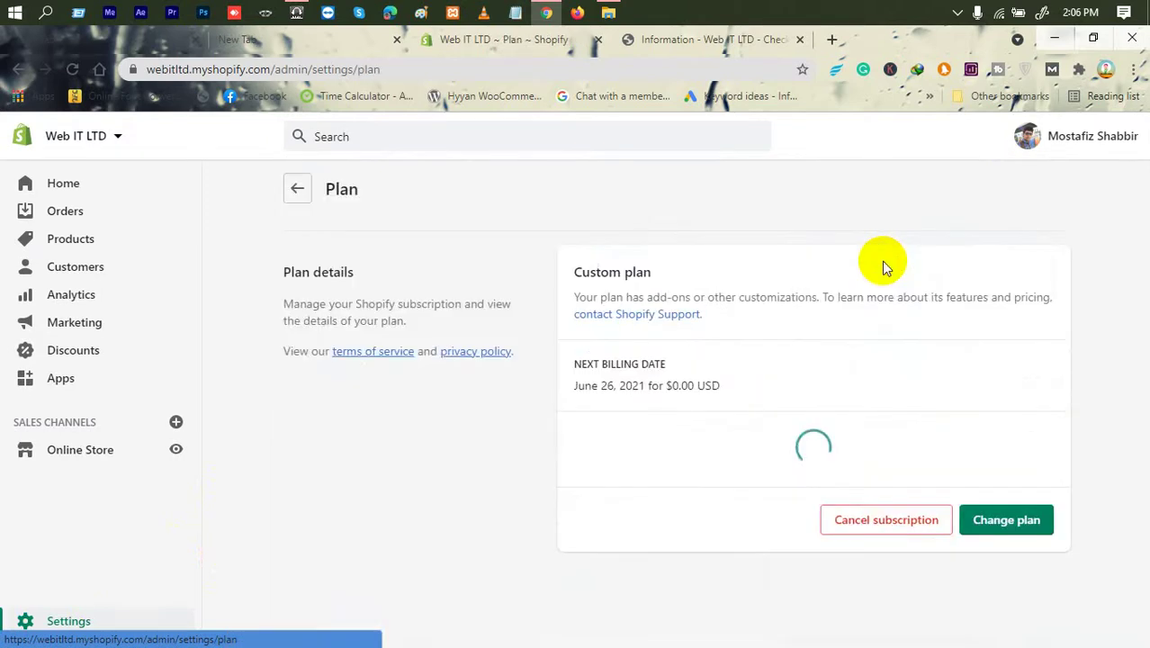
left_click(994, 532)
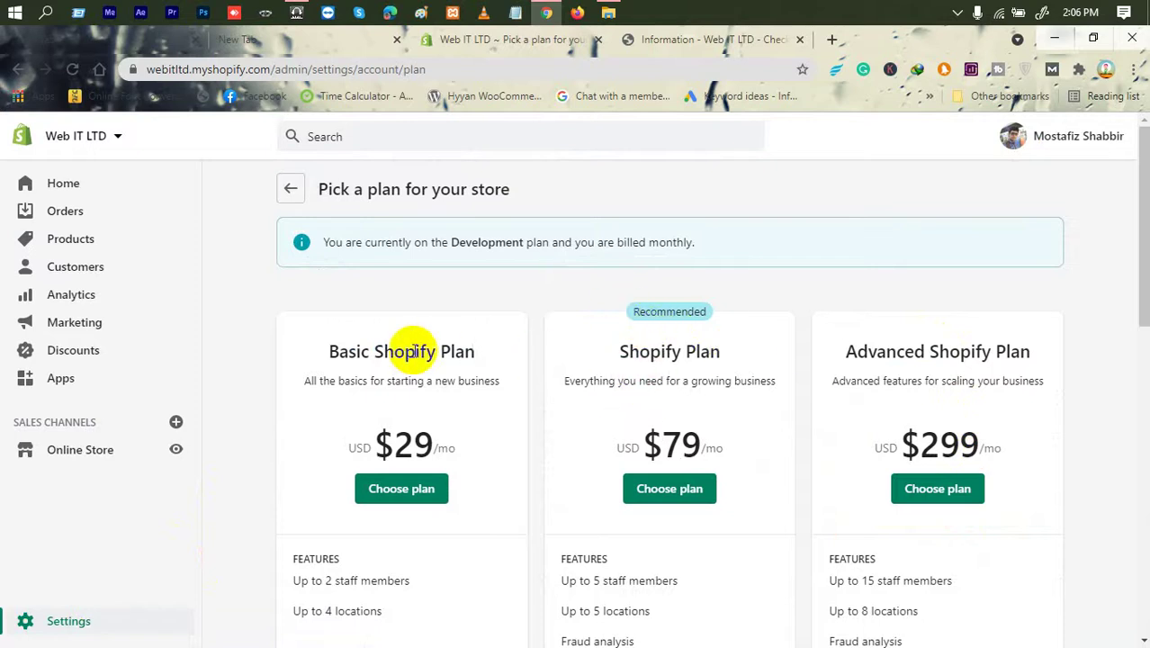
left_click_drag(331, 351, 439, 352)
left_click_drag(855, 338, 1048, 349)
triple_click(1004, 353)
scroll(999, 351, "down", 10)
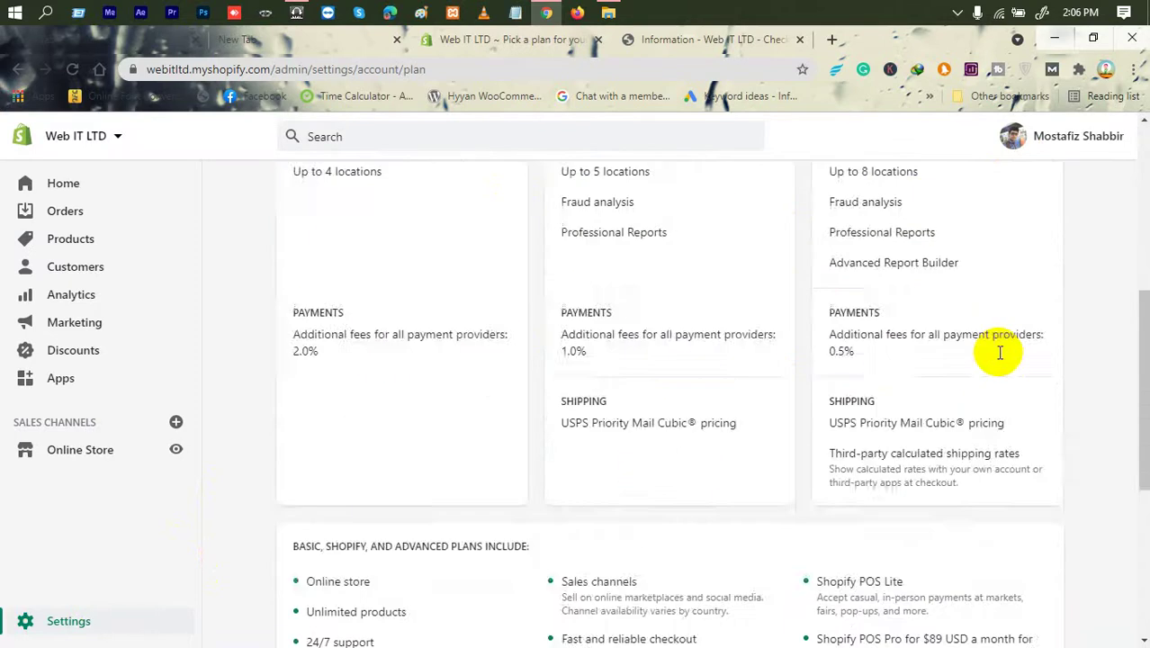
scroll(999, 353, "up", 10)
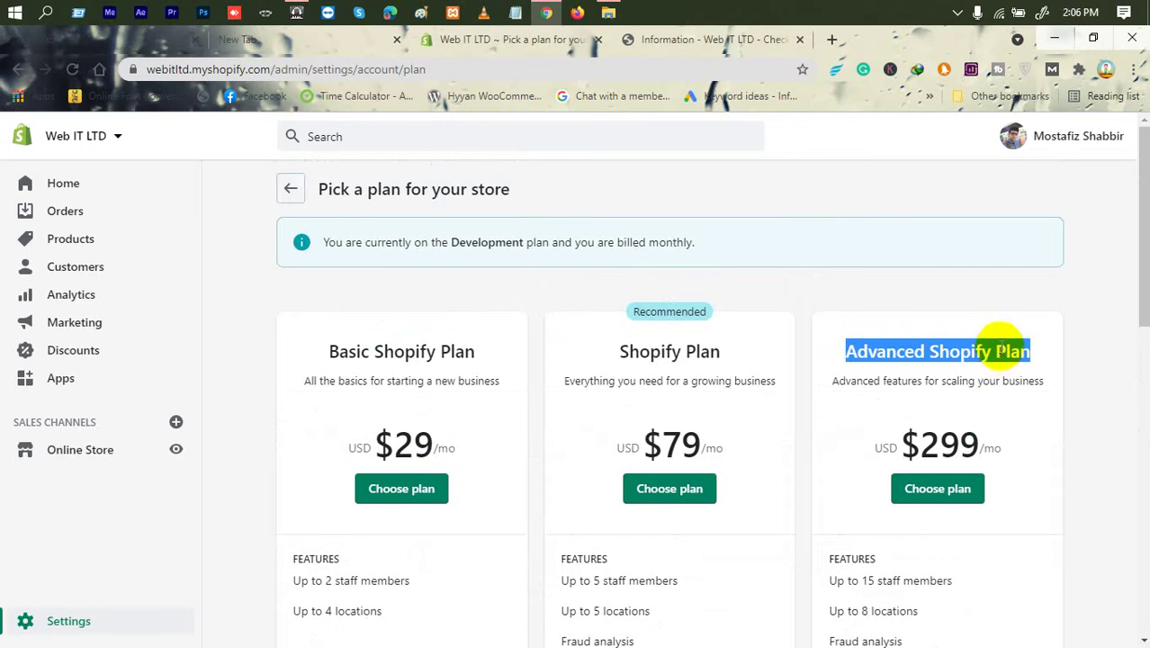
Compare the features, payment fees and shipping options of the three plans and return to the Settings overview.
triple_click(1000, 350)
scroll(688, 360, "down", 5)
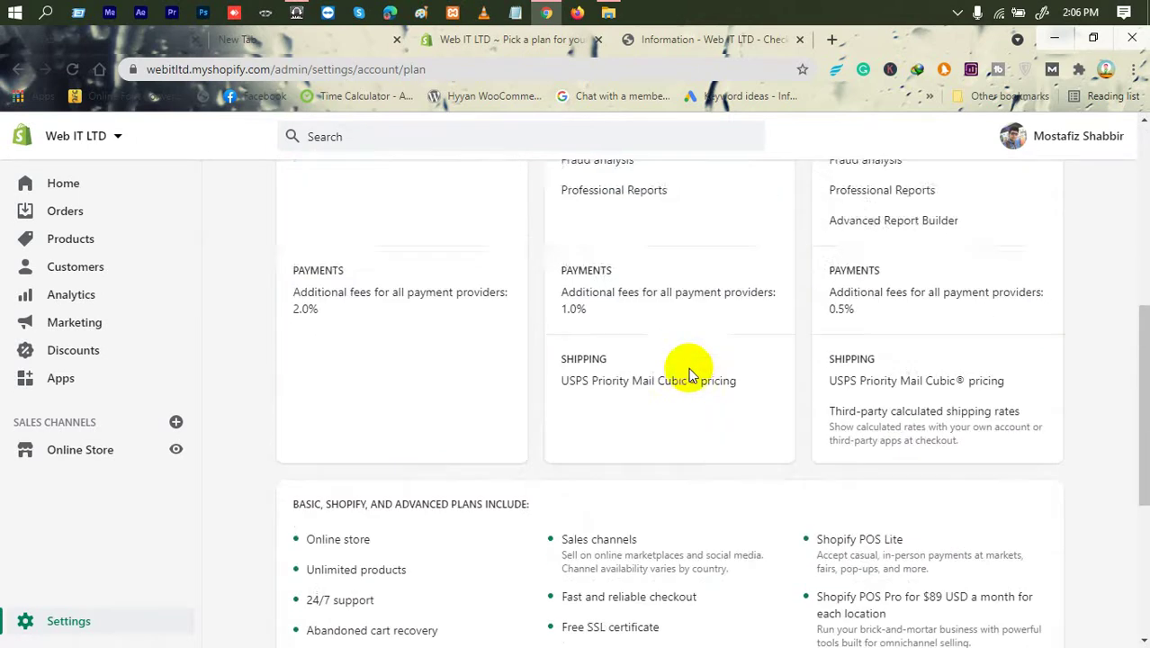
scroll(688, 372, "up", 5)
left_click(565, 340)
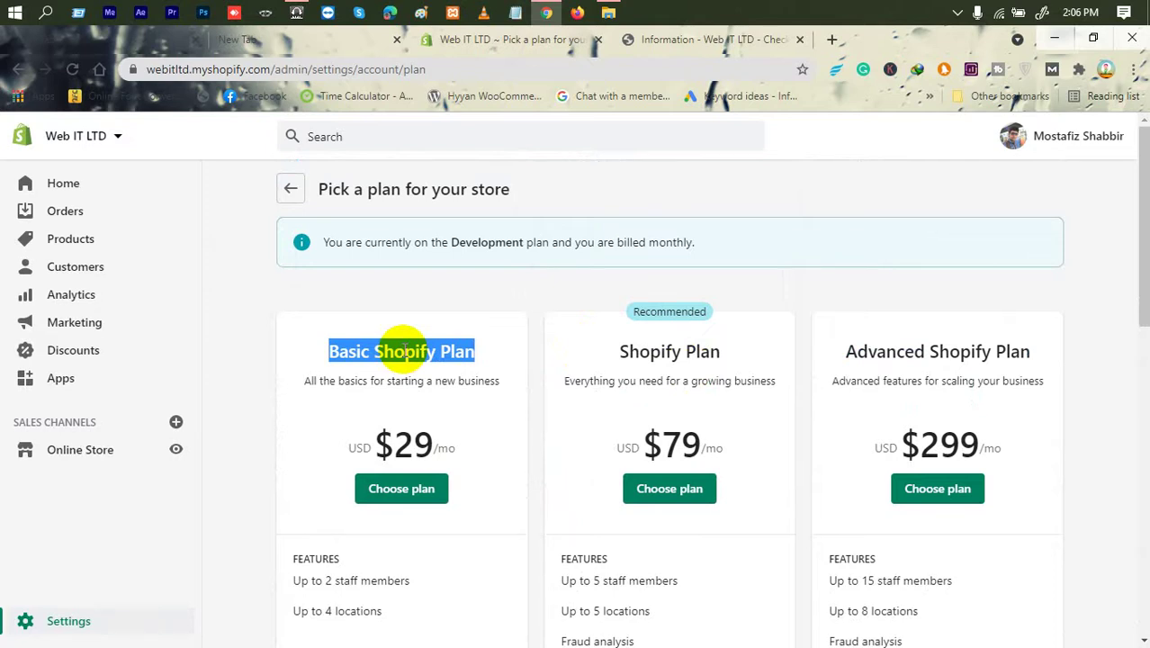
scroll(449, 540, "down", 10)
scroll(468, 507, "up", 10)
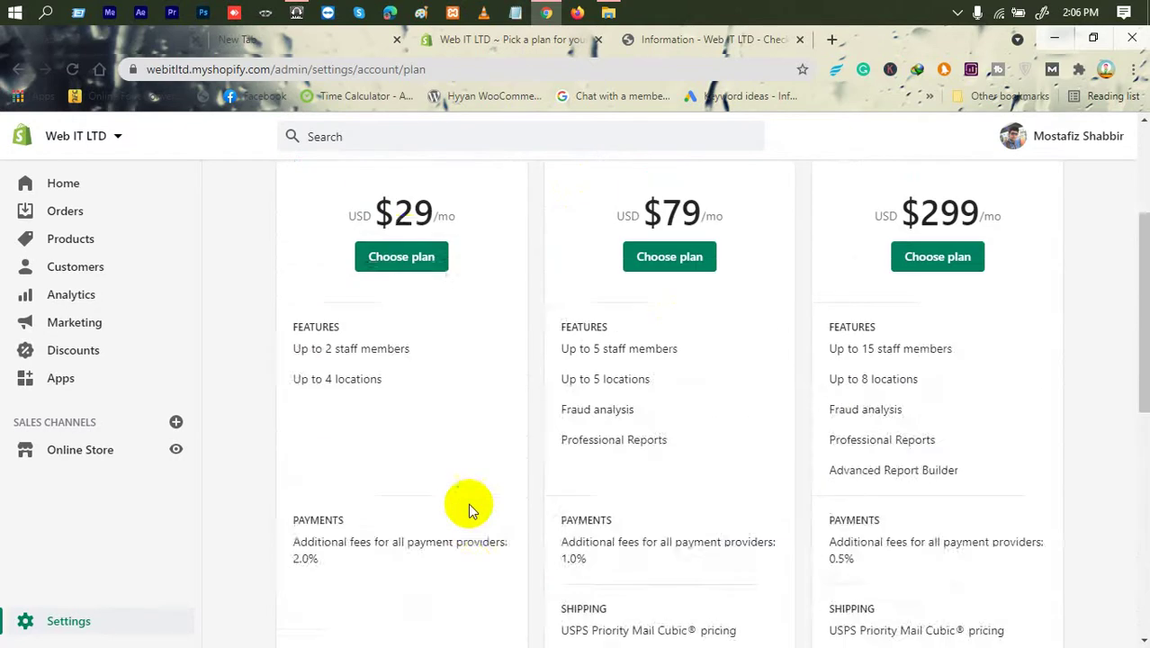
left_click(291, 189)
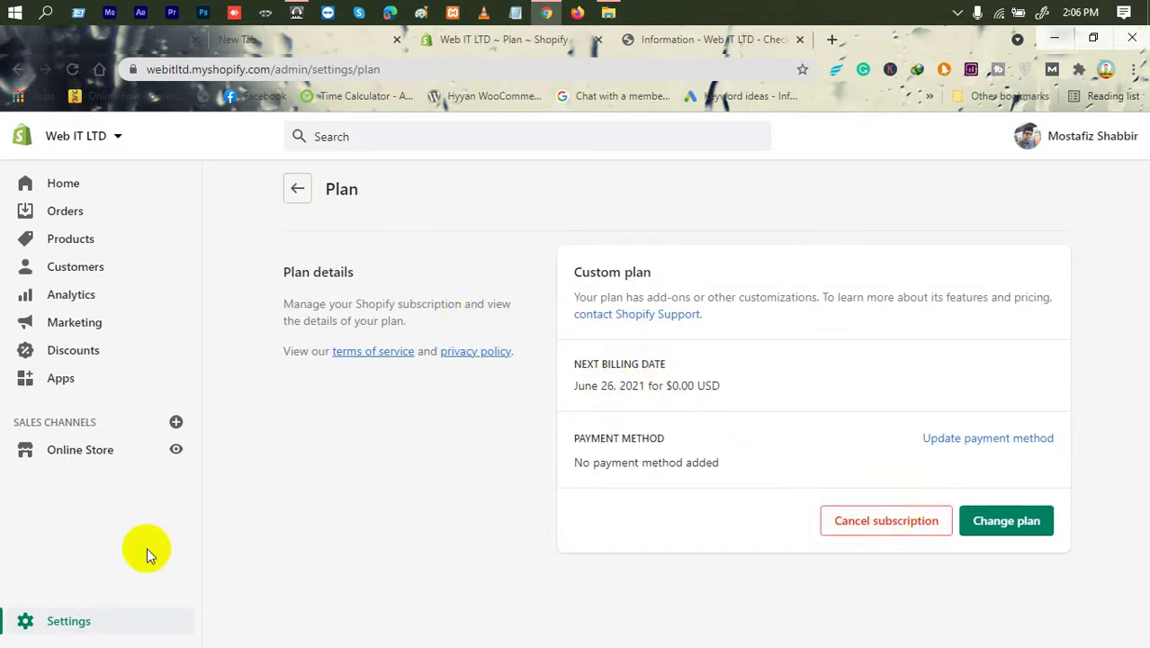
left_click(298, 190)
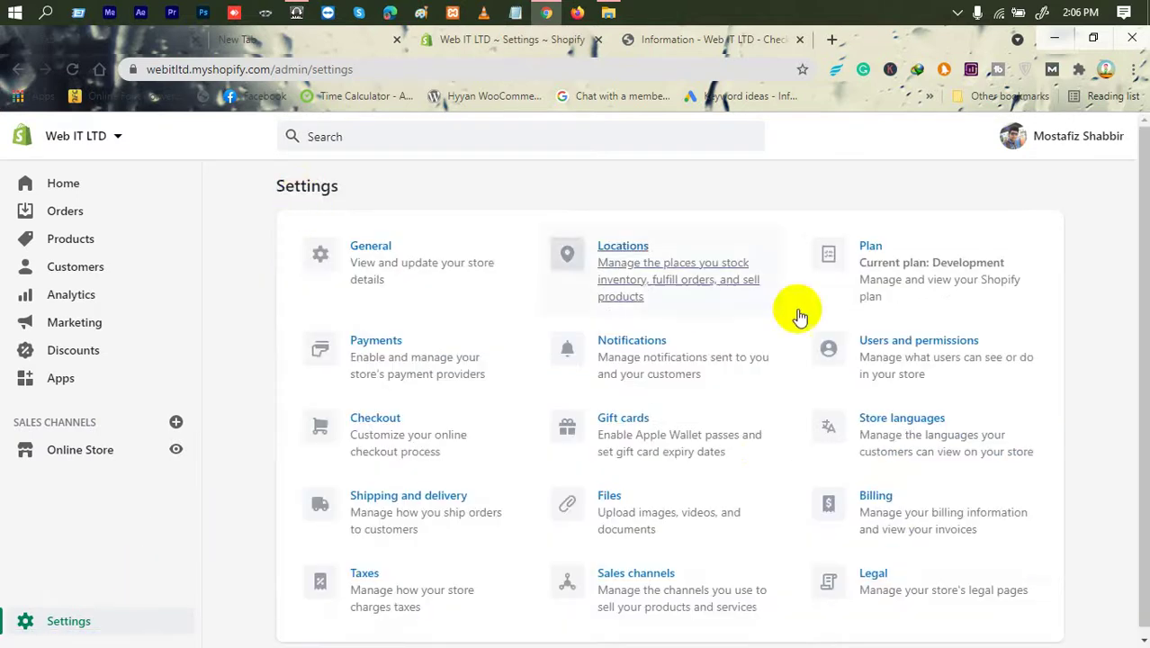
Reopen the plan comparison from the Plan settings and choose the Basic Shopify plan for the store.
left_click(915, 263)
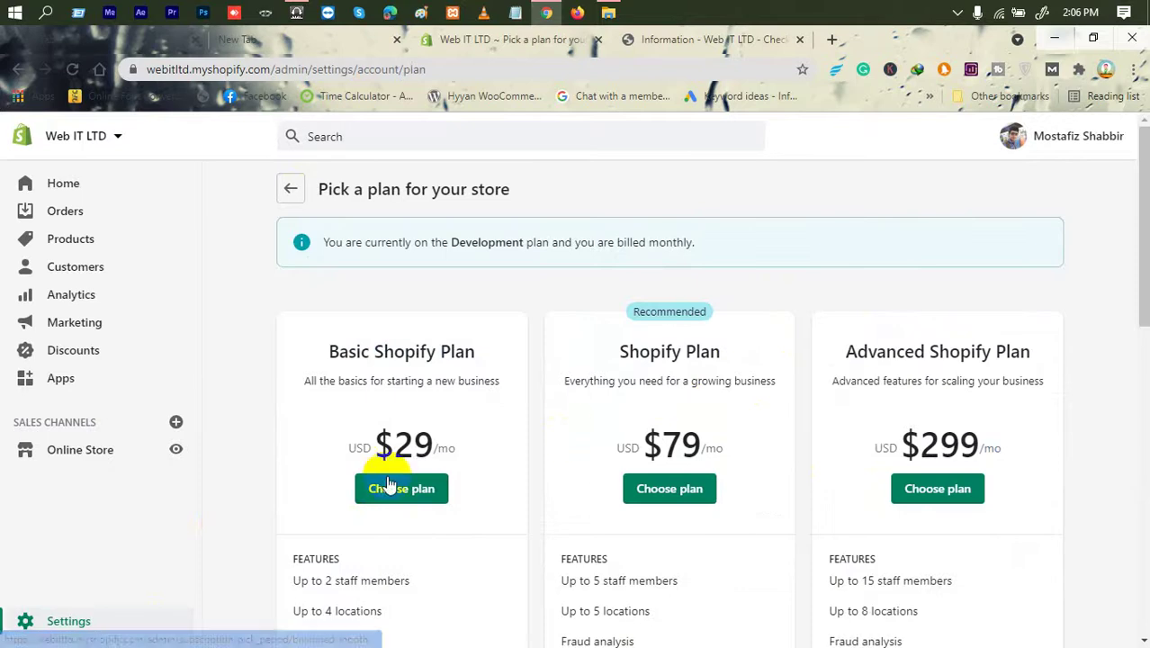
left_click(389, 486)
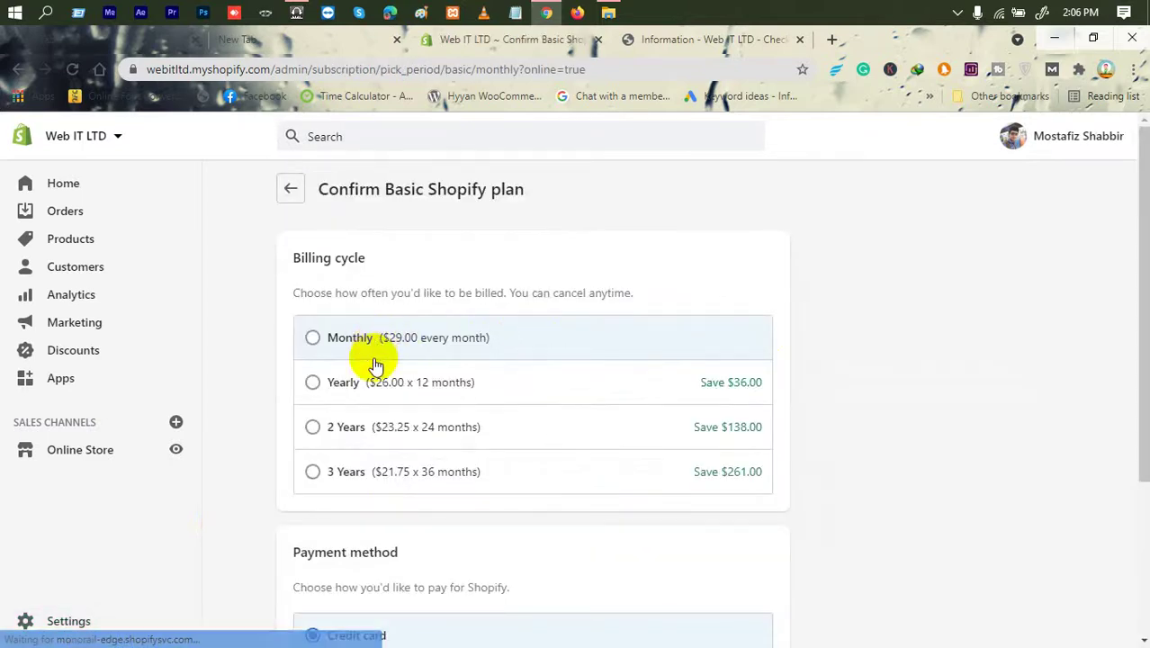
scroll(367, 437, "down", 3)
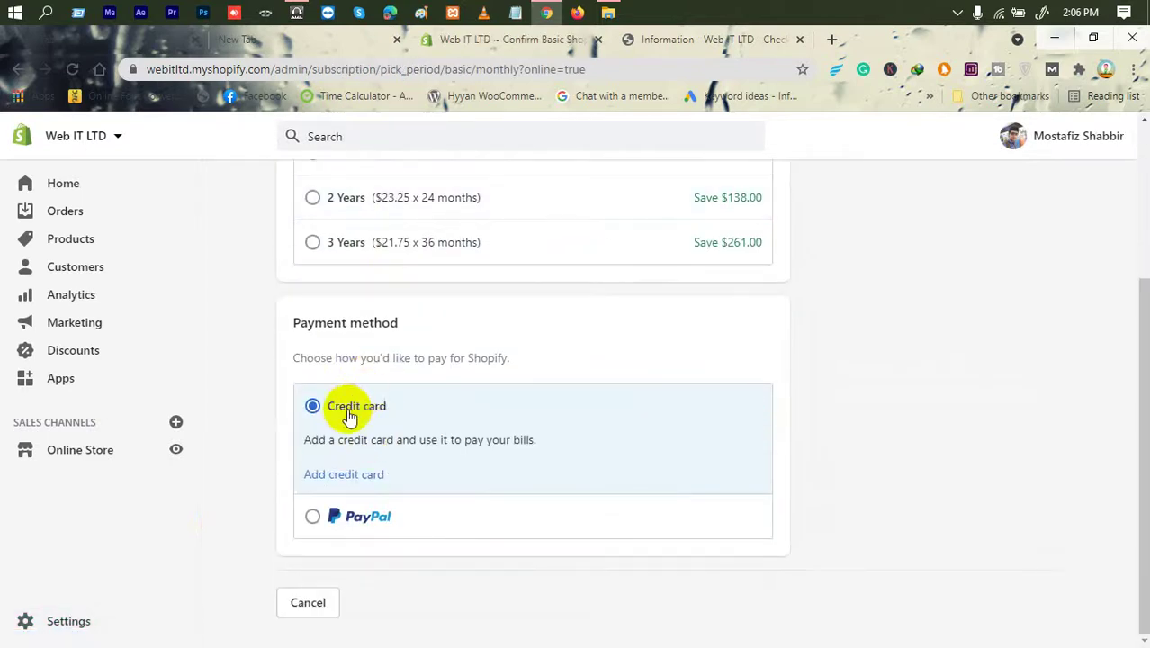
Select PayPal as the payment method and the Monthly billing cycle for the Basic Shopify plan.
left_click(311, 518)
scroll(329, 522, "down", 1)
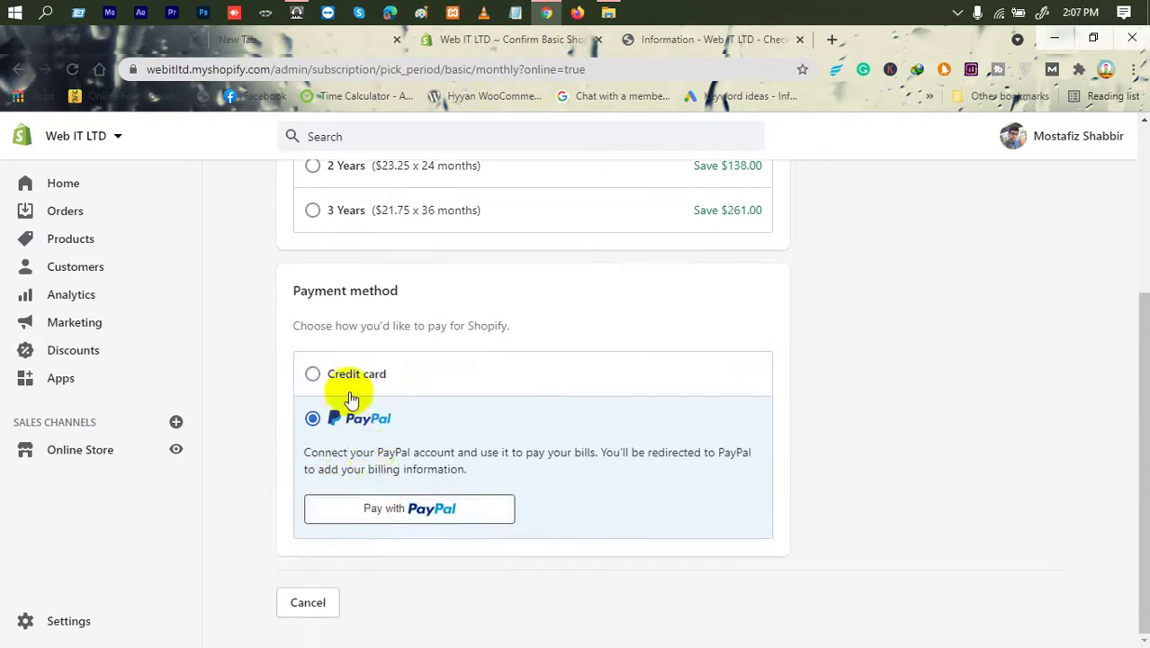
scroll(351, 399, "up", 4)
left_click(328, 336)
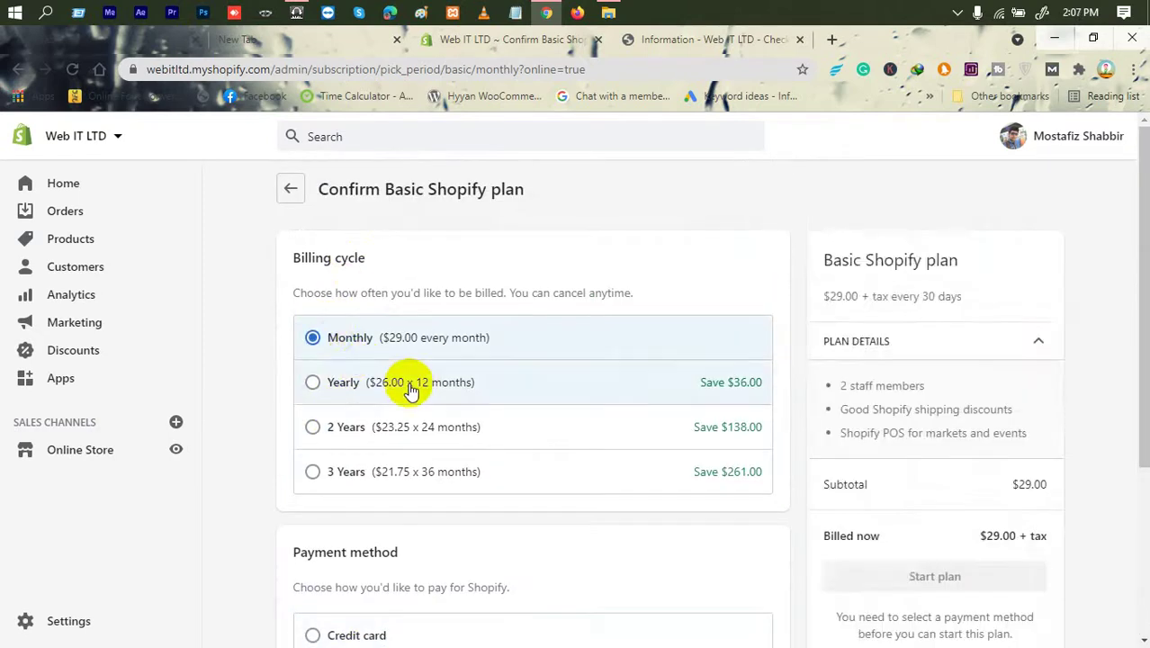
Review the payment section and Start plan summary for the Basic Shopify plan and leave the confirmation page.
scroll(808, 368, "down", 3)
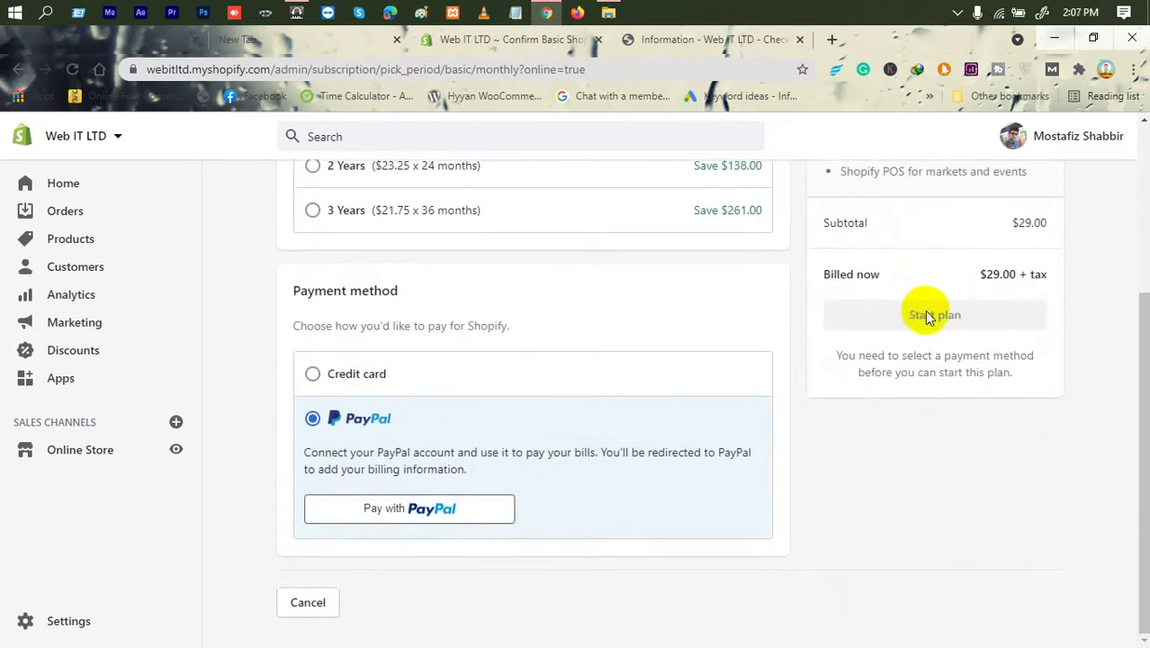
scroll(320, 269, "up", 3)
left_click(275, 184)
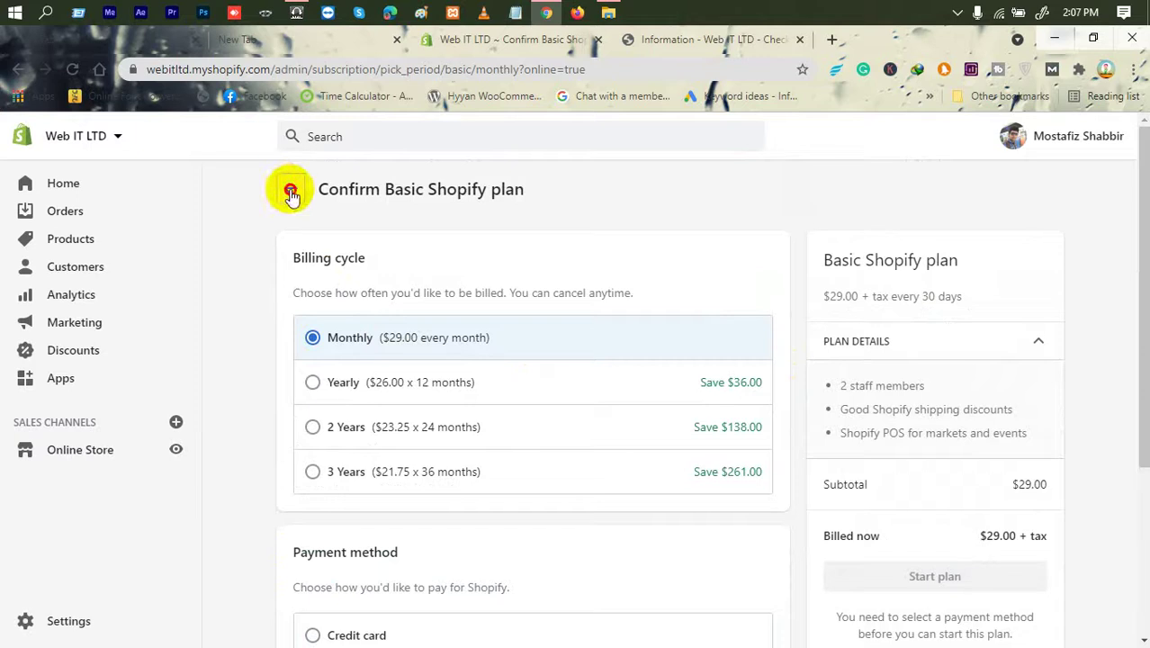